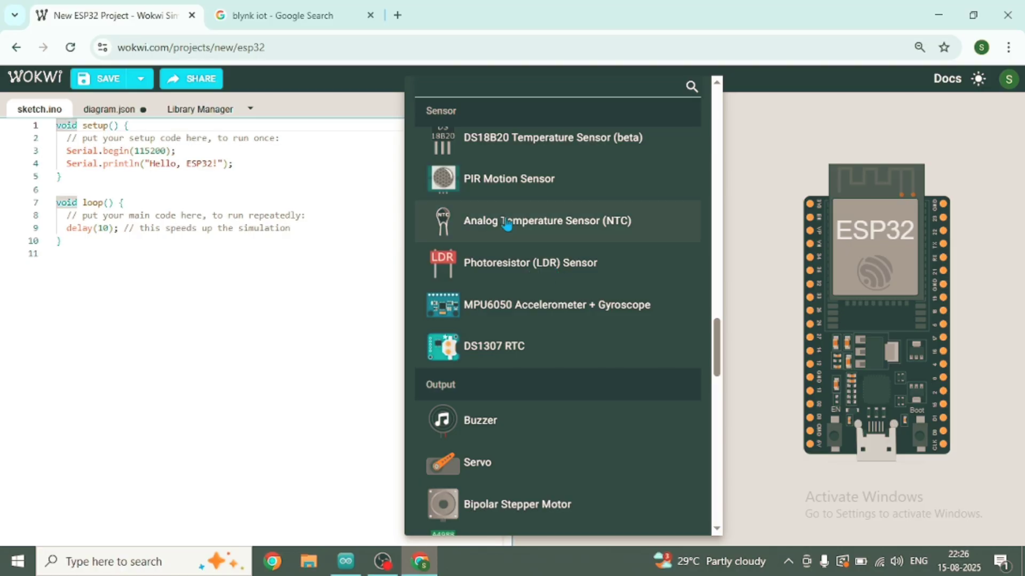
- Add an Analog Temperature Sensor (NTC) to the diagram and place it beside the ESP32 board
left_click(507, 223)
left_click_drag(623, 203, 639, 363)
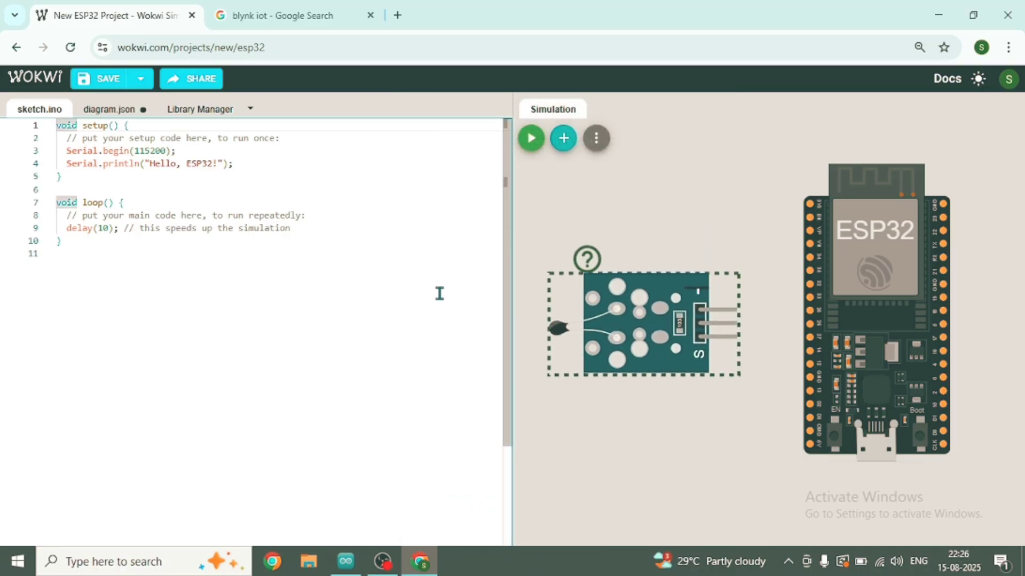
- Switch to Arduino IDE and copy the entire code of the bltnkntc.ino sketch
left_click(346, 562)
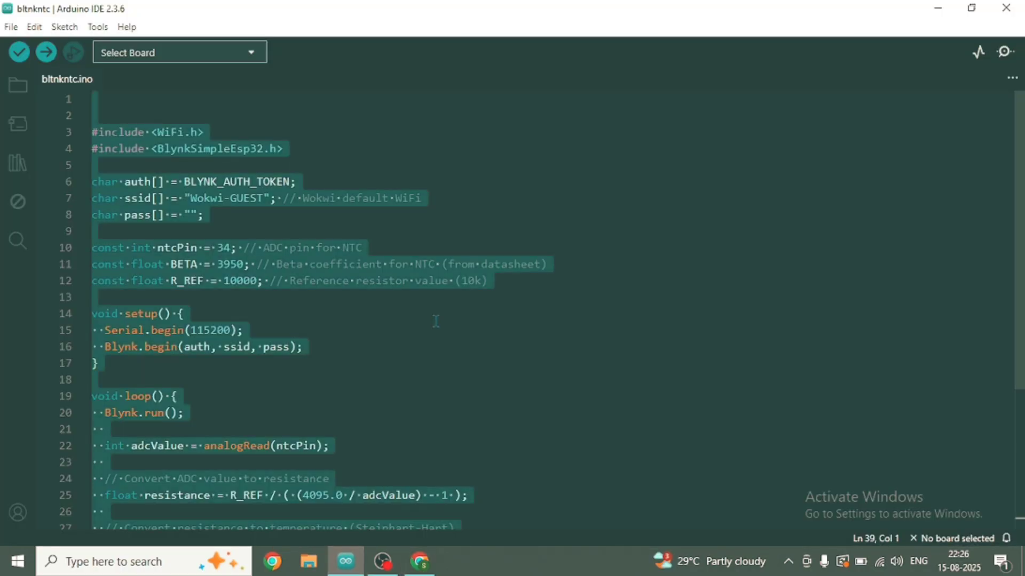
left_click(479, 368)
scroll(480, 373, "down", 4)
scroll(477, 370, "up", 5)
left_click(476, 366)
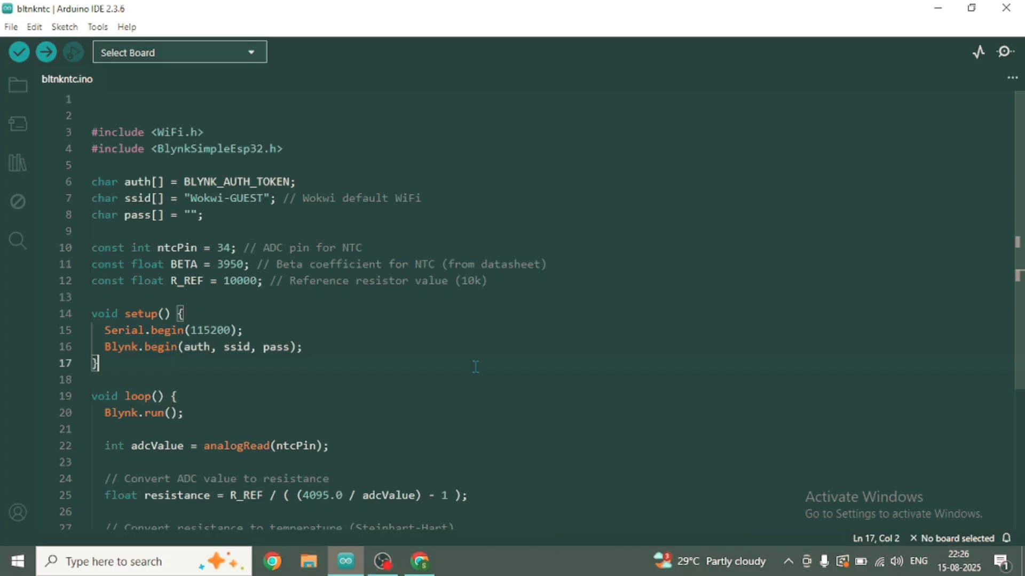
key("ctrl+a")
key("ctrl+c")
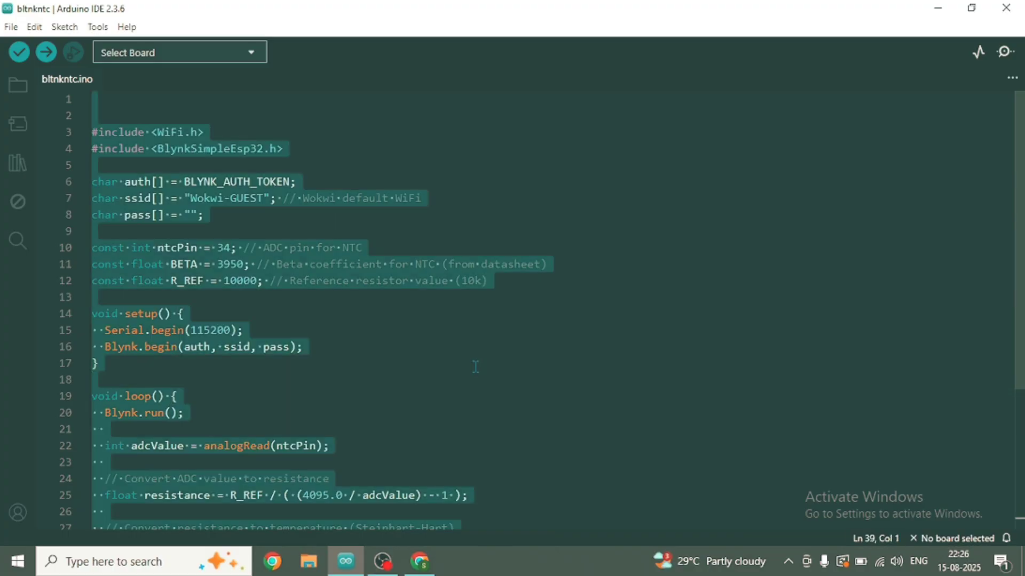
- Switch back to the Wokwi project in Chrome and replace all code in sketch.ino with the copied sketch
left_click(420, 561)
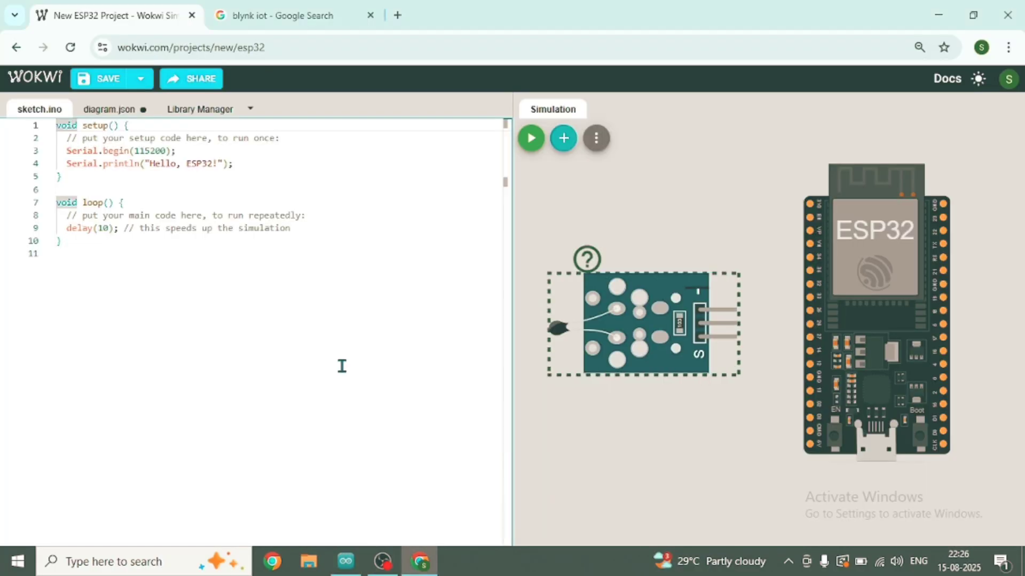
left_click(329, 358)
key("ctrl+a")
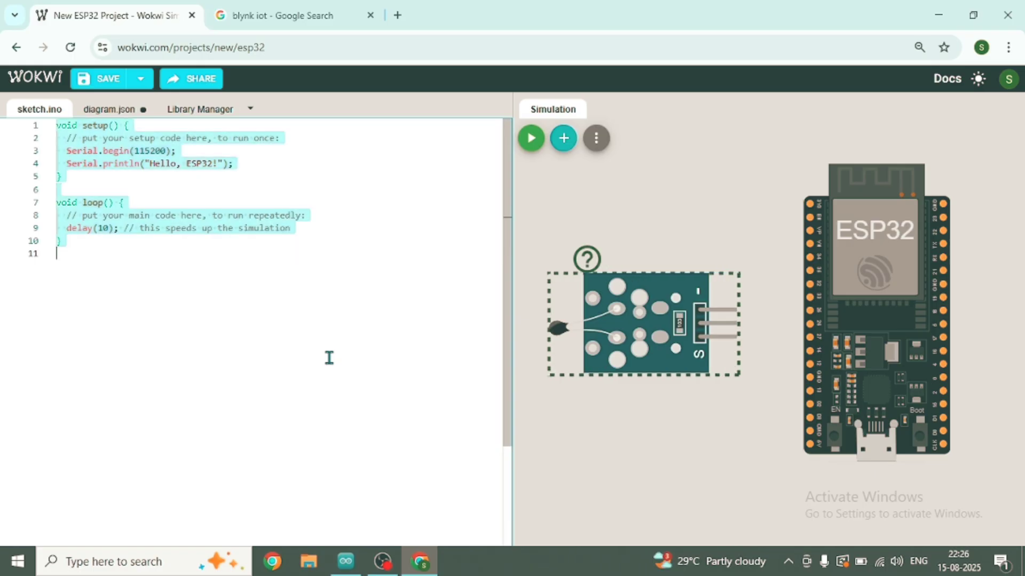
key("ctrl+v")
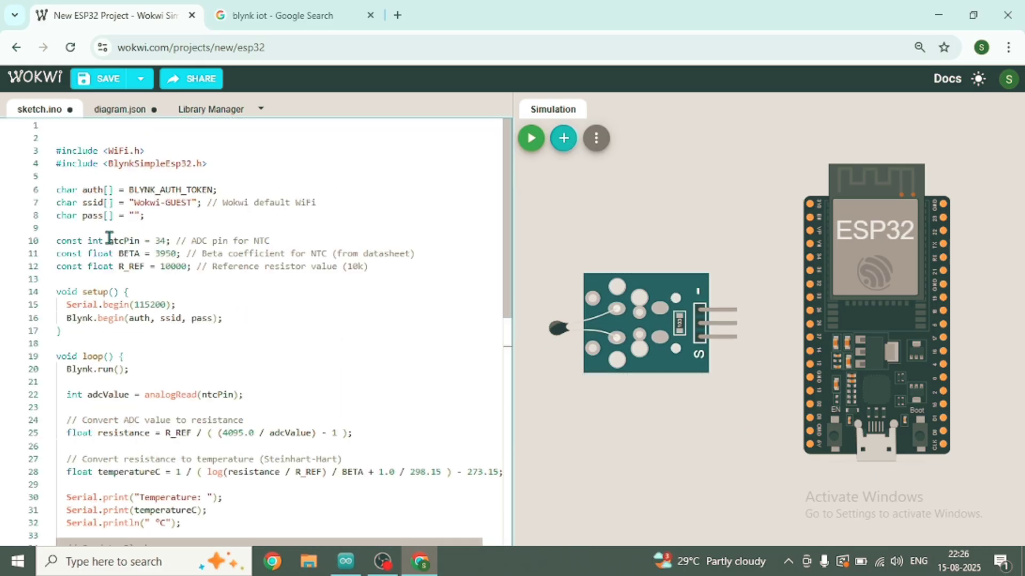
- Wire the NTC sensor's S pin to ESP32 pin 34 and move the sensor slightly farther from the board
left_click(737, 337)
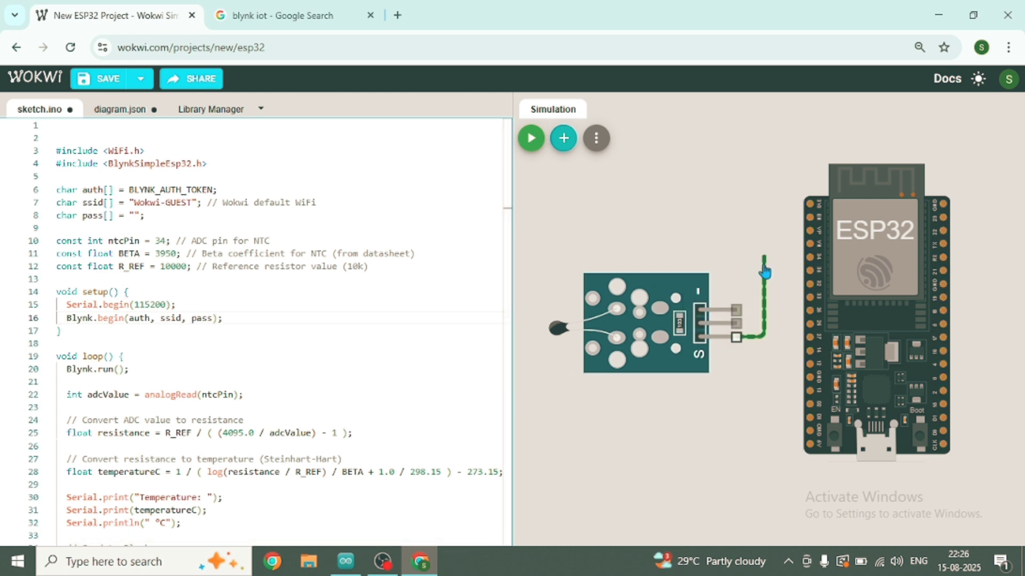
left_click(810, 257)
left_click(669, 317)
left_click_drag(669, 317, 644, 318)
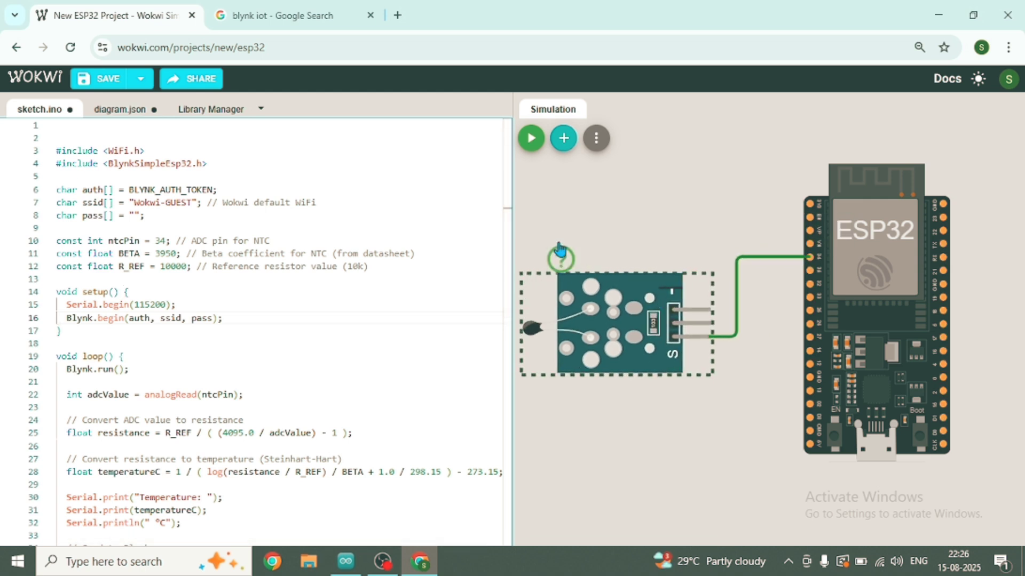
left_click(667, 224)
scroll(667, 224, "up", 2)
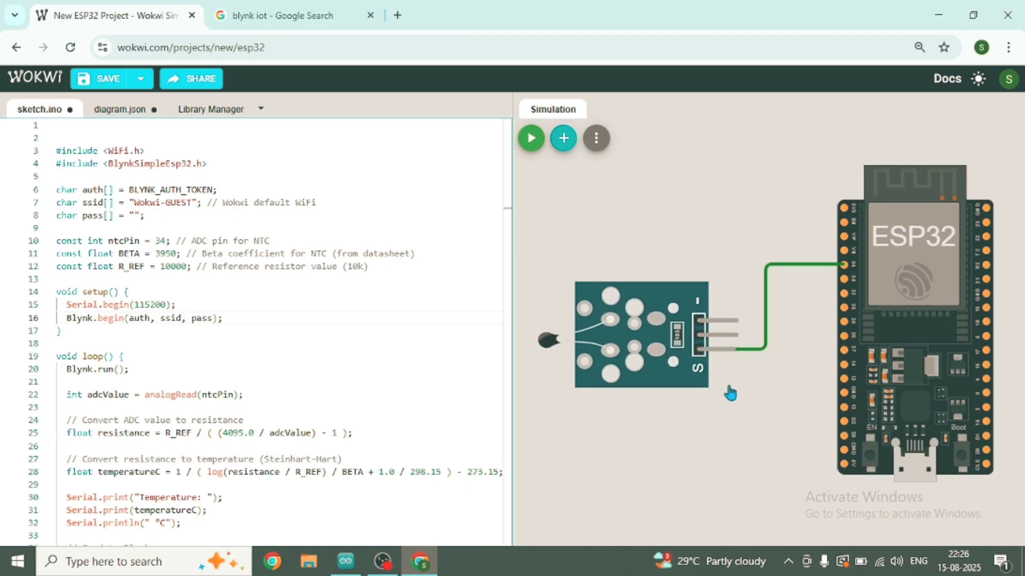
- Wire the NTC sensor's negative pin to ESP32 GND.1 and its middle pin to 3V3
left_click(741, 322)
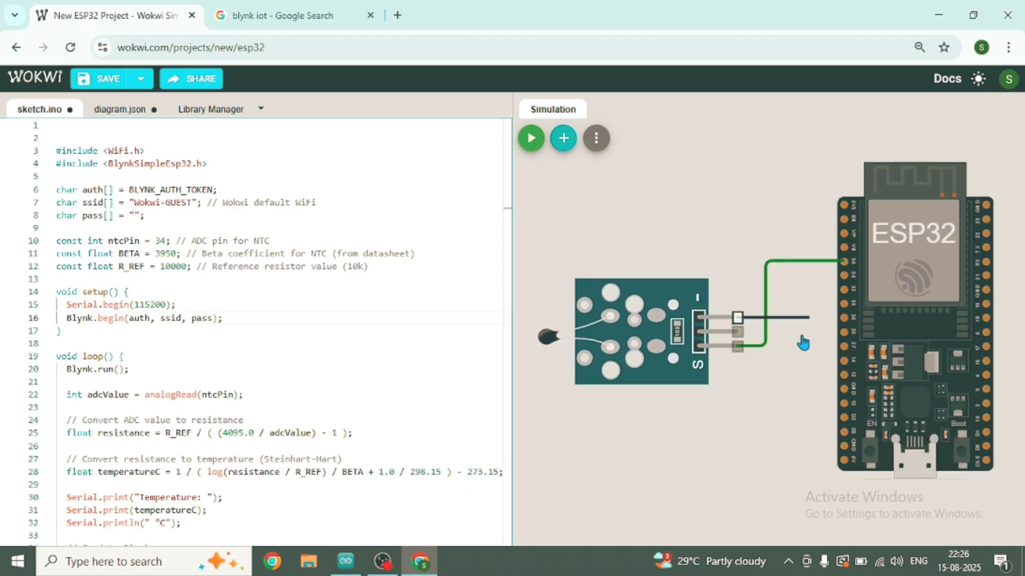
left_click(843, 390)
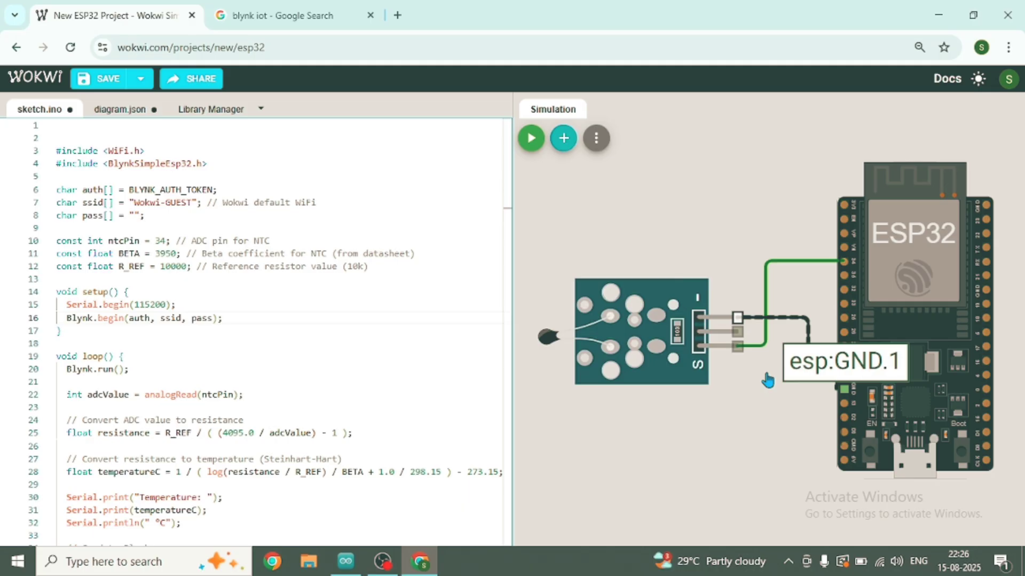
left_click(739, 332)
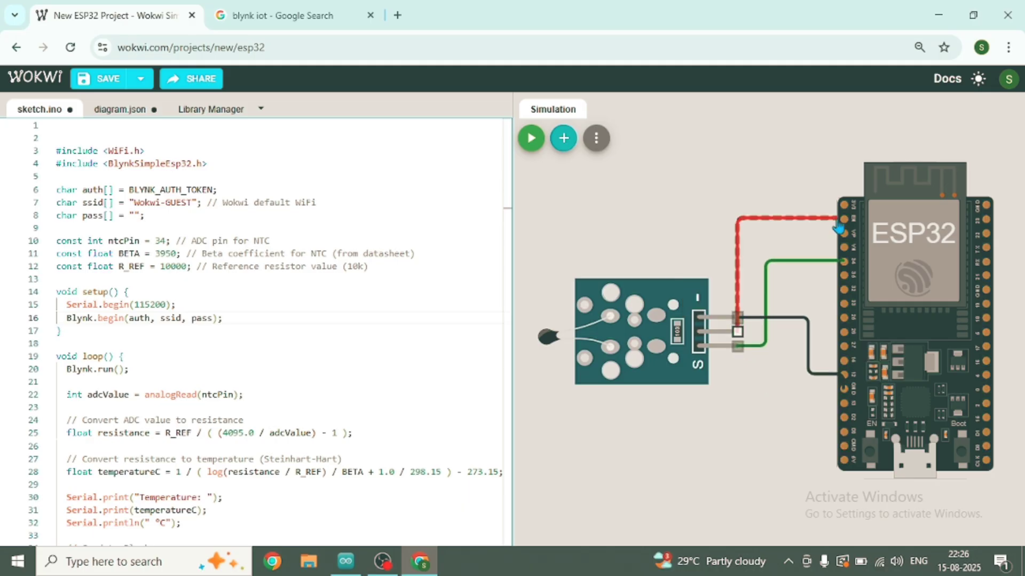
left_click(845, 208)
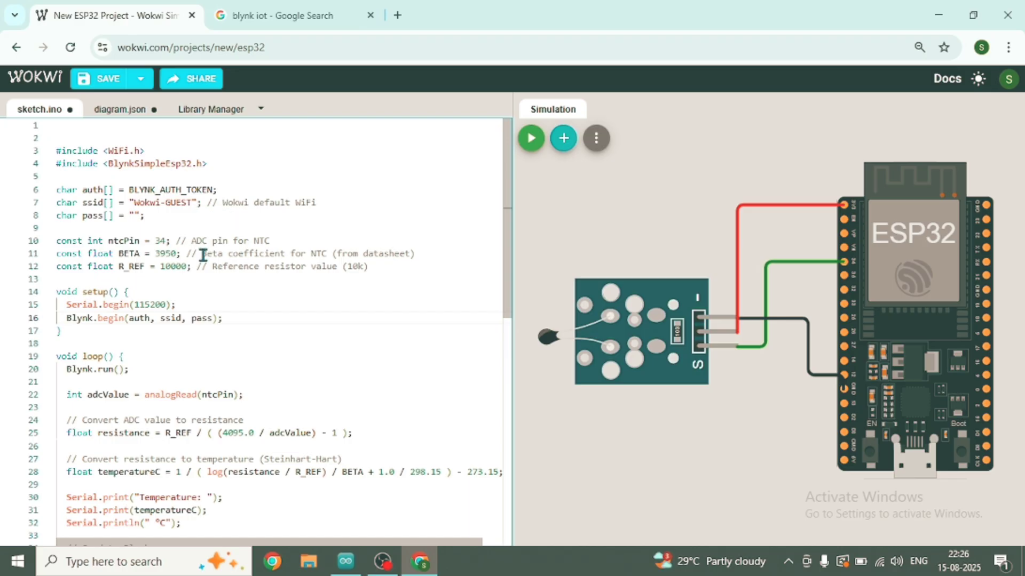
left_click(233, 15)
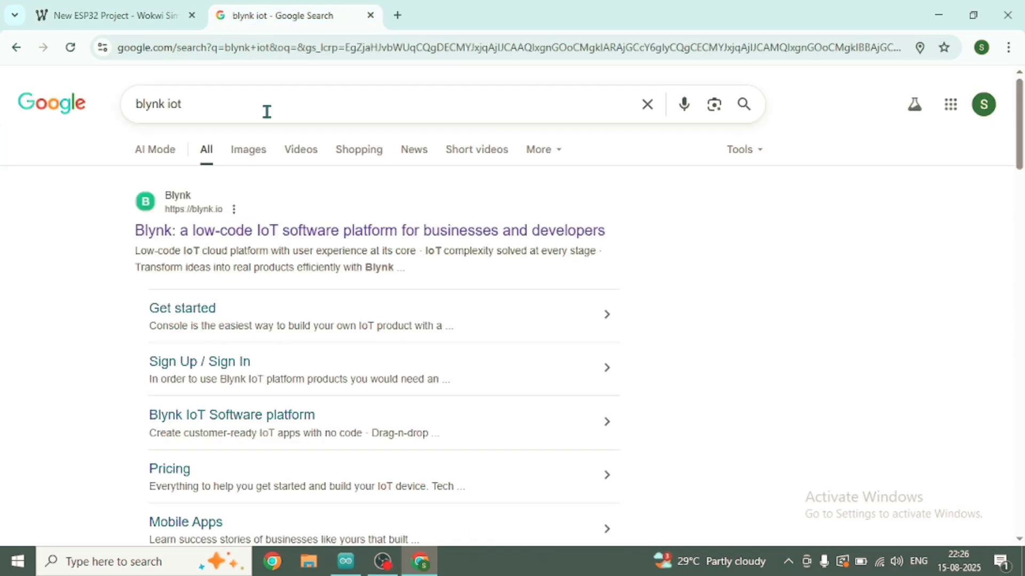
left_click(160, 15)
scroll(317, 278, "down", 4)
scroll(325, 269, "up", 4)
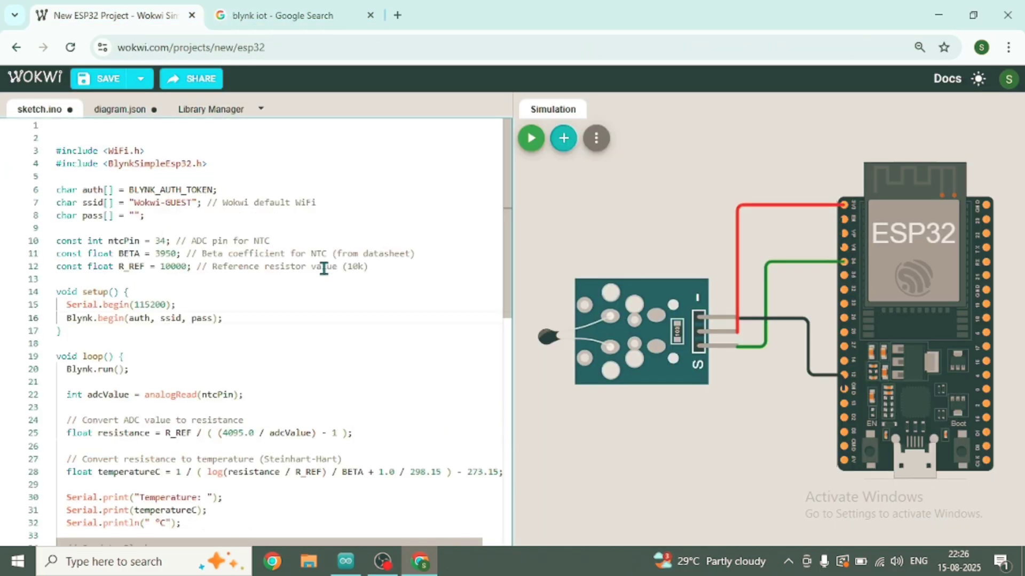
- Open Blynk.Console through the Blynk site in the "blynk iot" search results and go to the Developer Zone templates
left_click(278, 15)
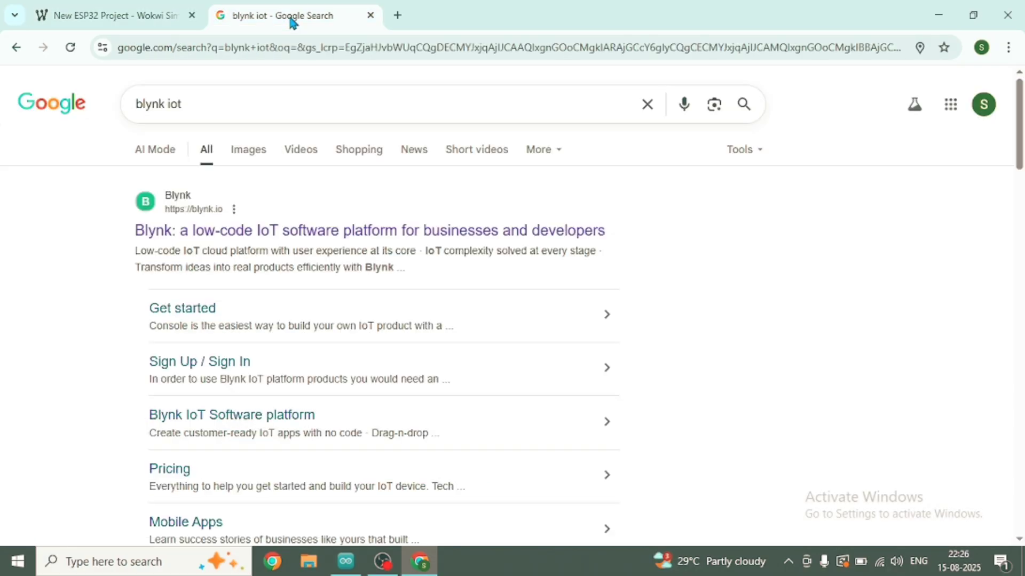
left_click(316, 231)
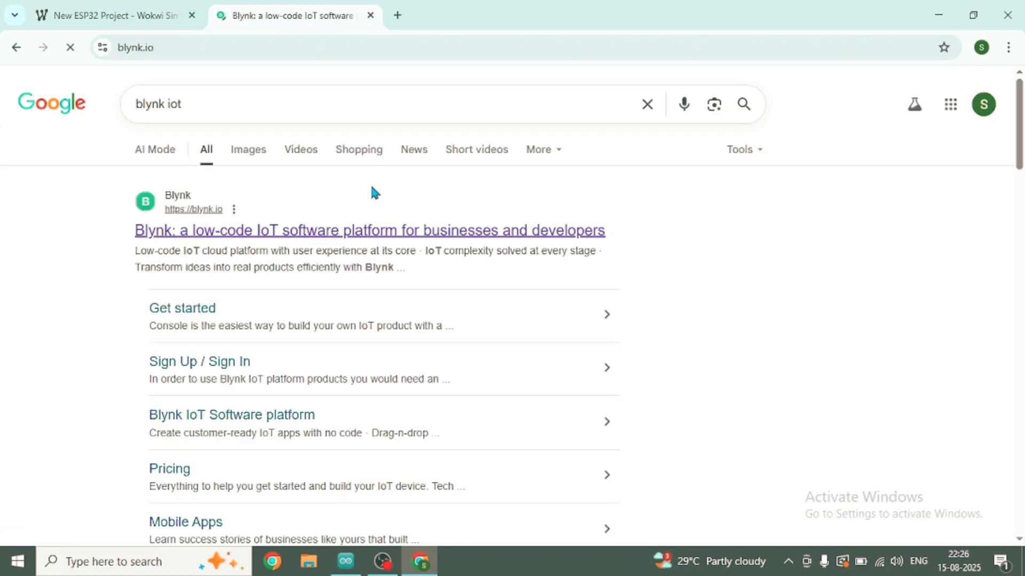
left_click(764, 102)
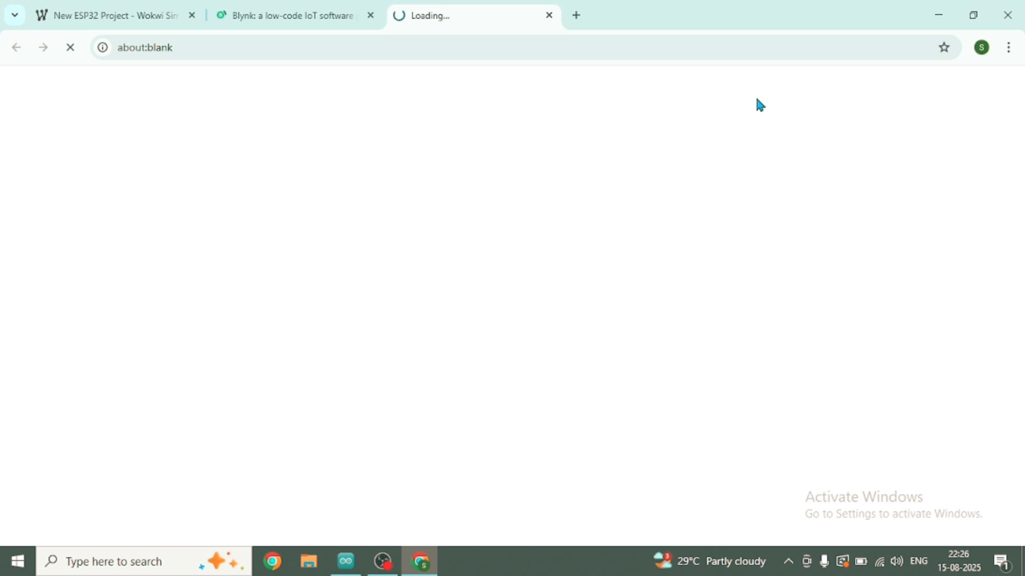
left_click(370, 15)
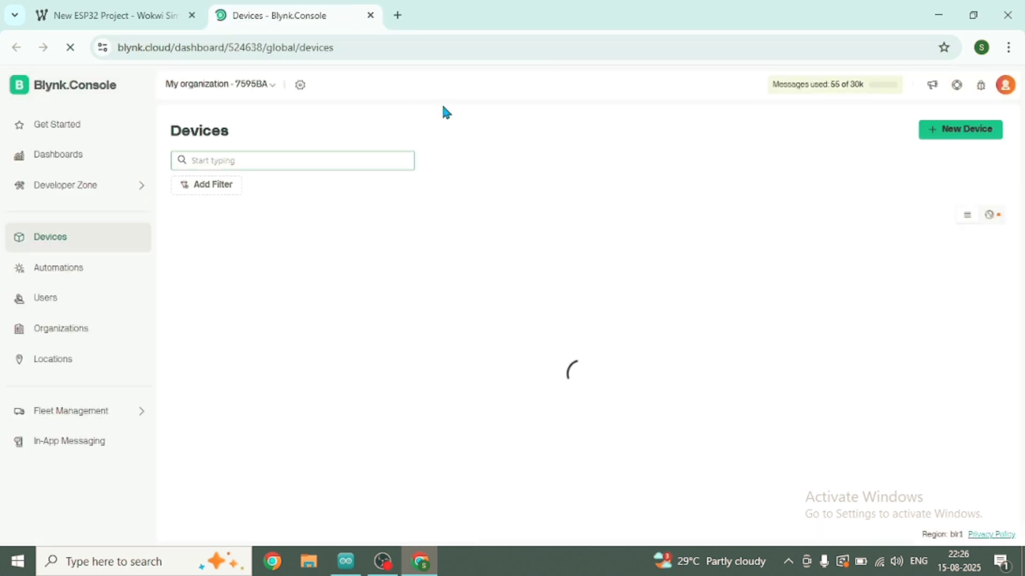
left_click(110, 190)
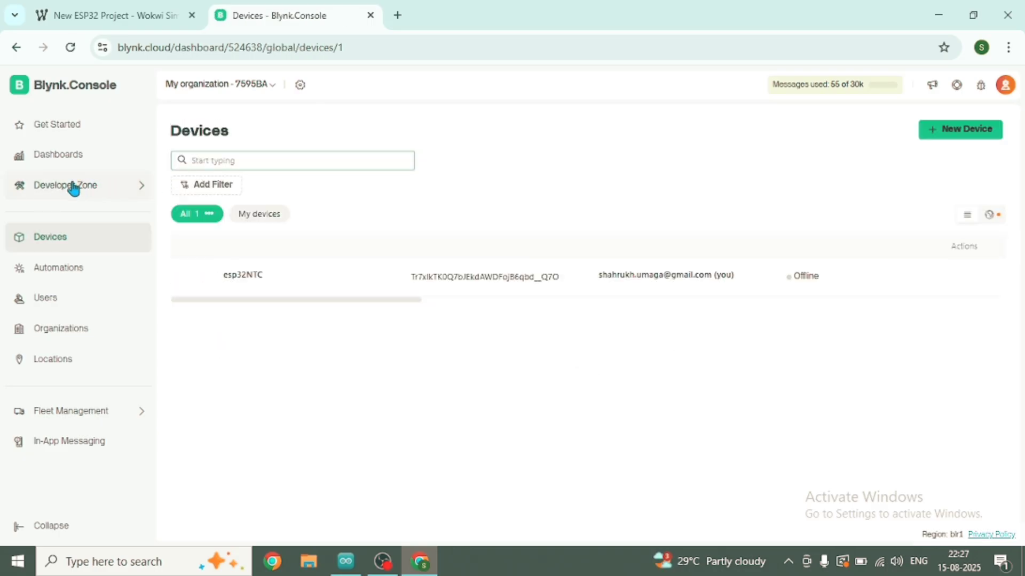
left_click(114, 194)
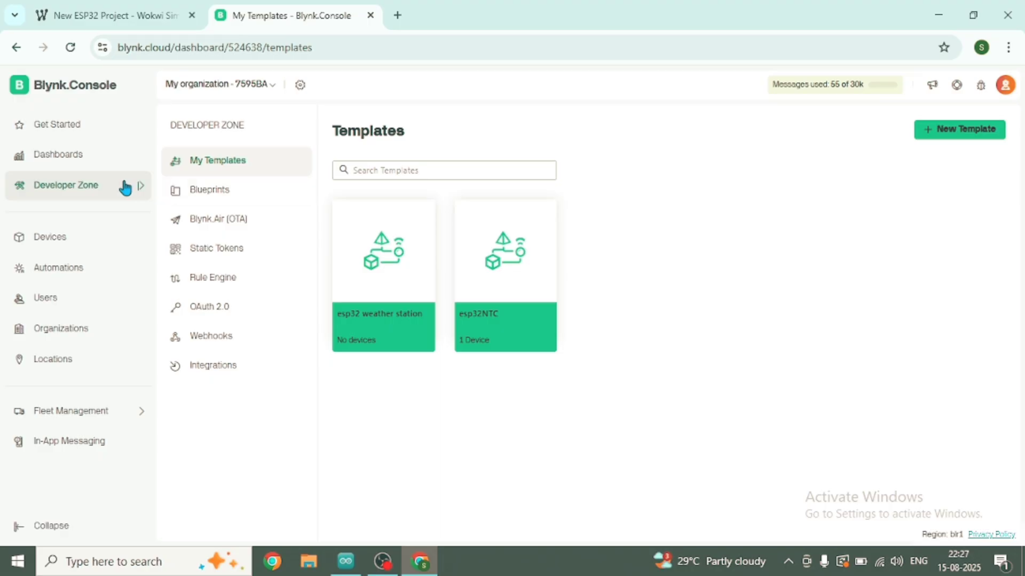
- Start a new template and try to create it as "esp32_NTC_iot" with ESP32 hardware and WiFi connection
left_click(963, 135)
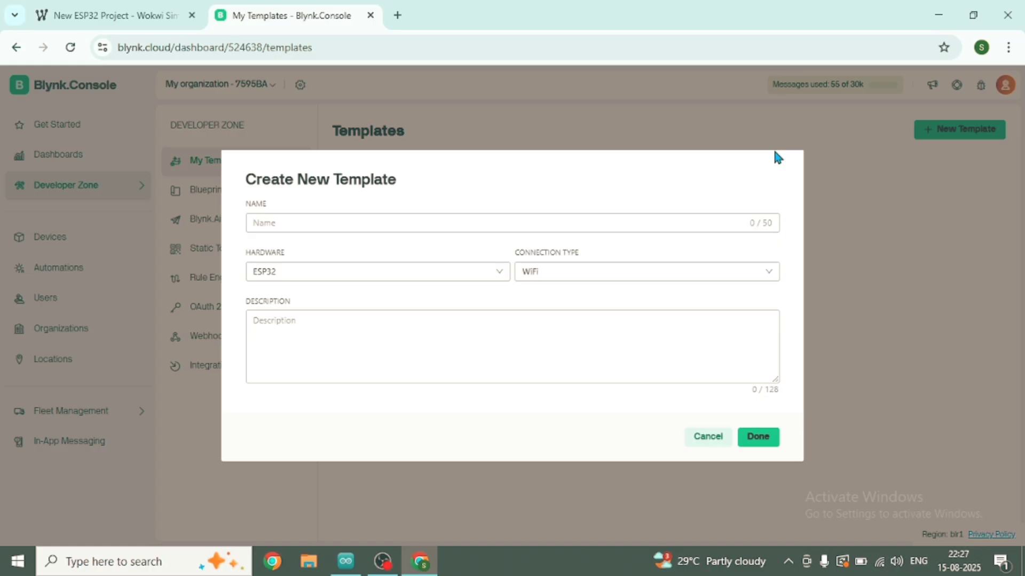
left_click(278, 231)
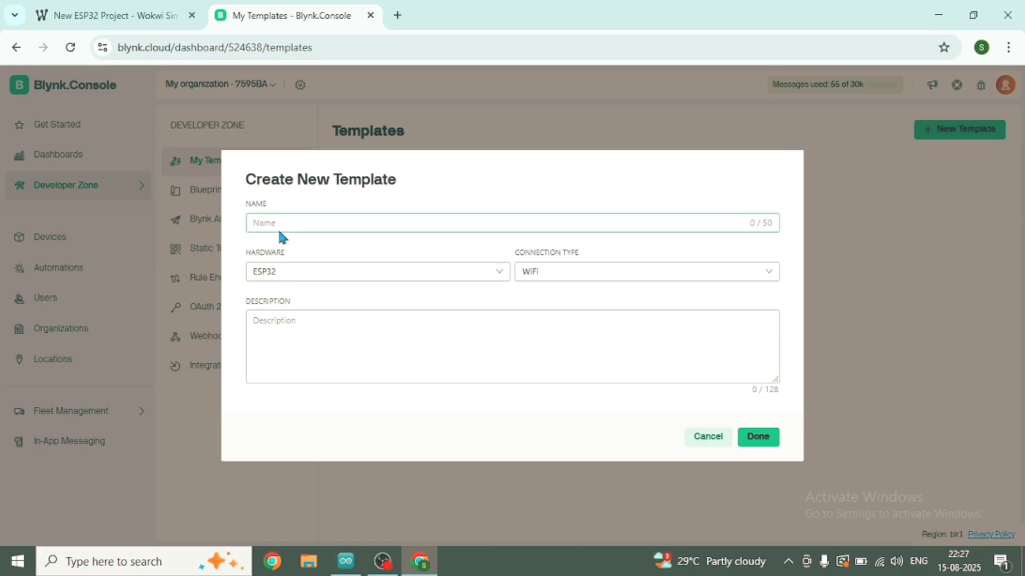
left_click(288, 223)
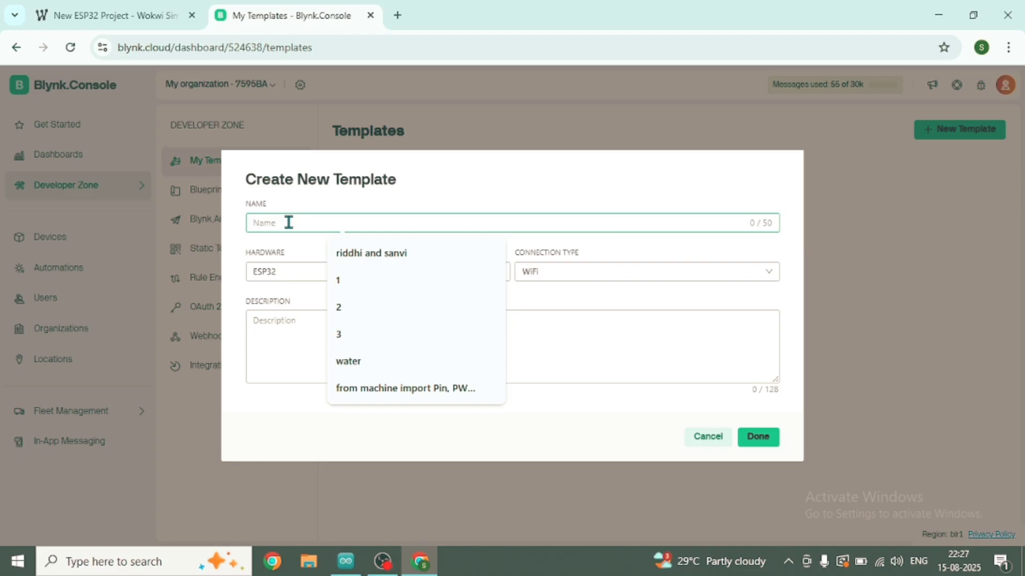
type("esp32_")
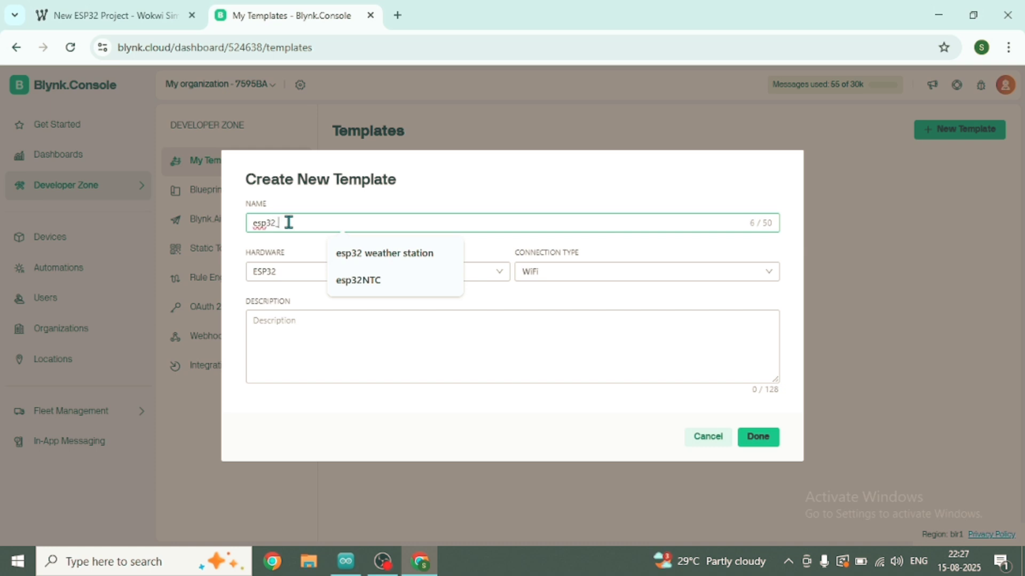
type("NTC_iot")
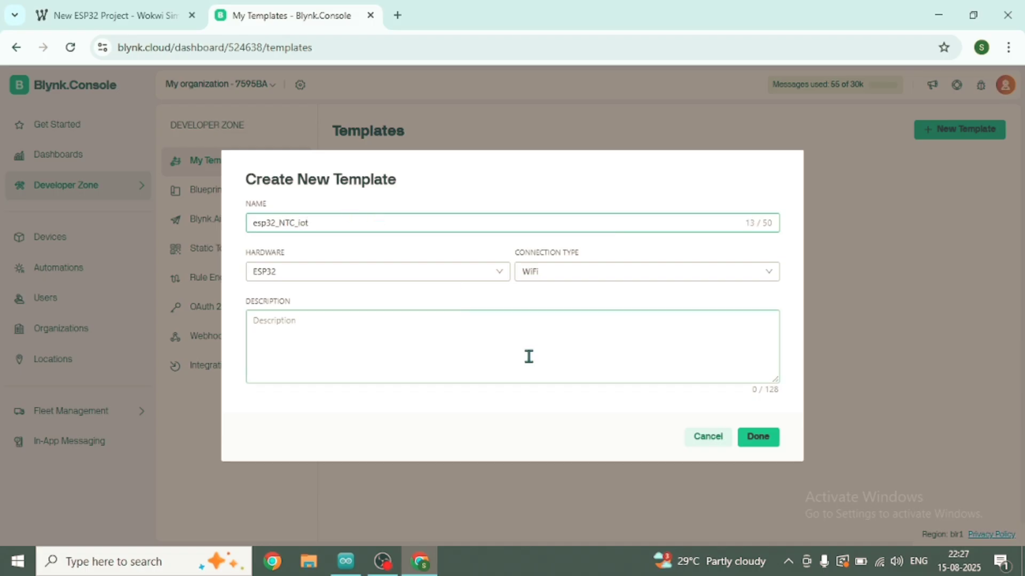
left_click(757, 439)
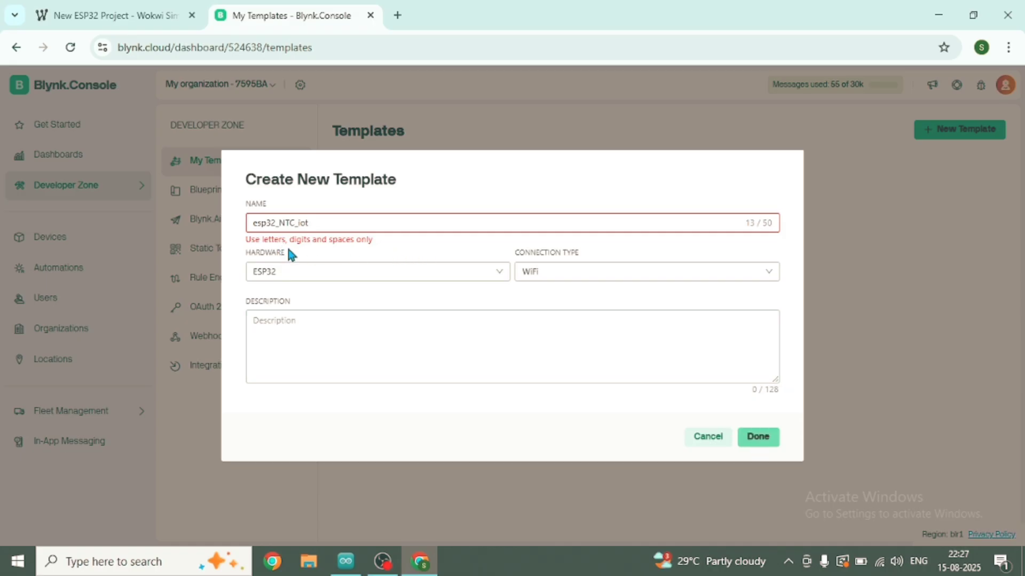
- Change the template name to "esp32 NTC iot", then create and save the template
left_click(298, 222)
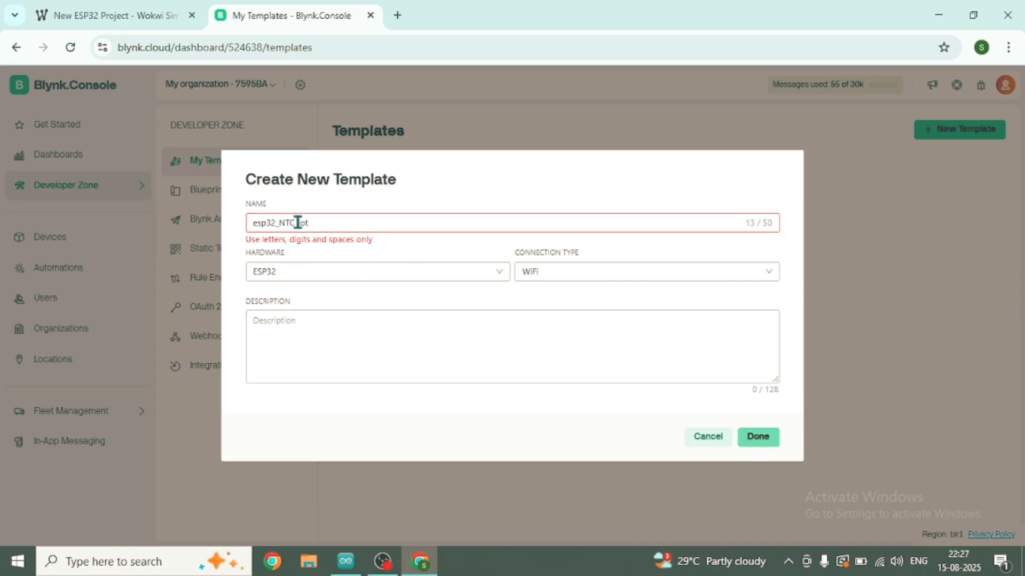
left_click(277, 223)
key("BackSpace")
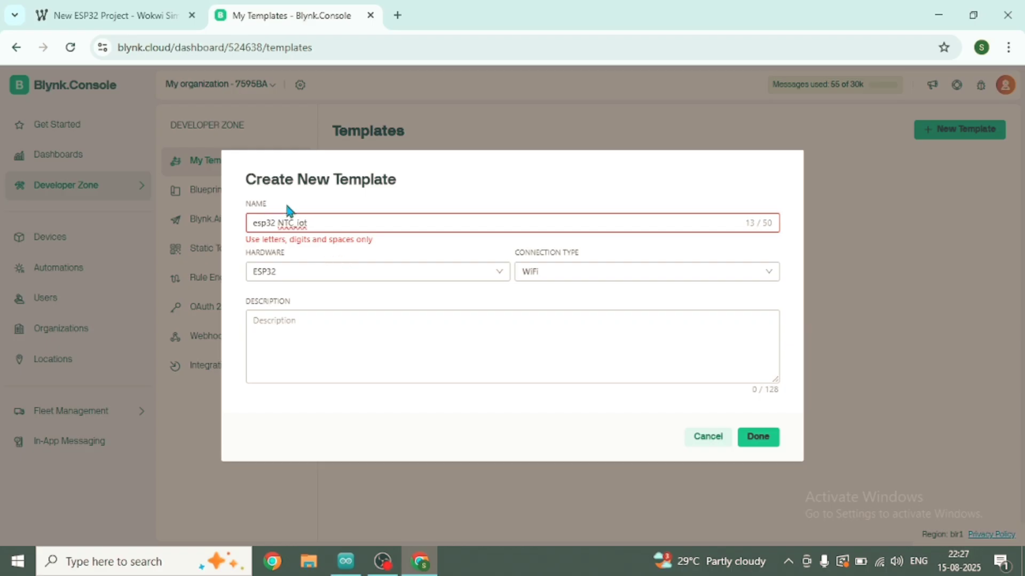
left_click(298, 222)
key("BackSpace")
left_click(371, 316)
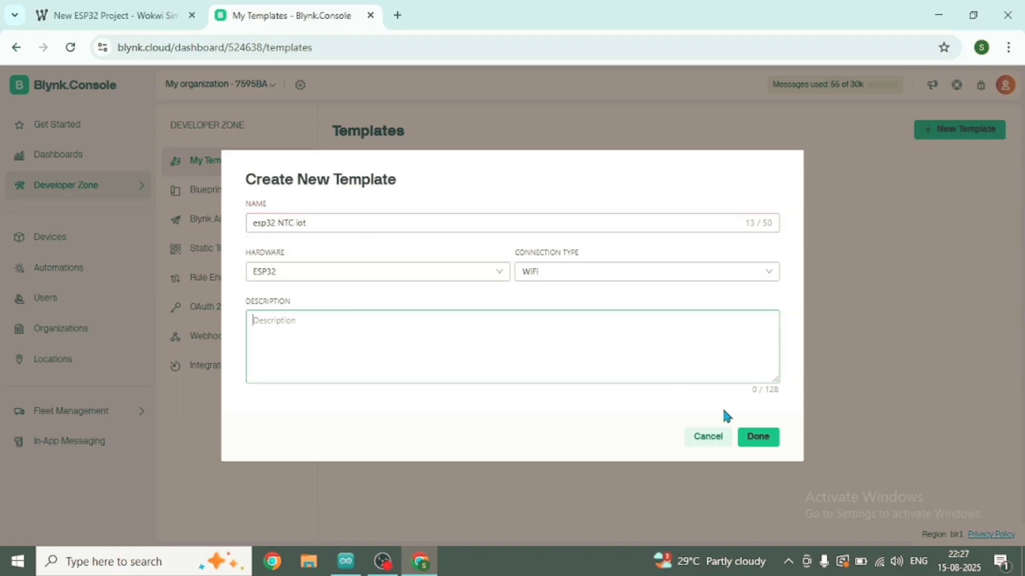
left_click(758, 438)
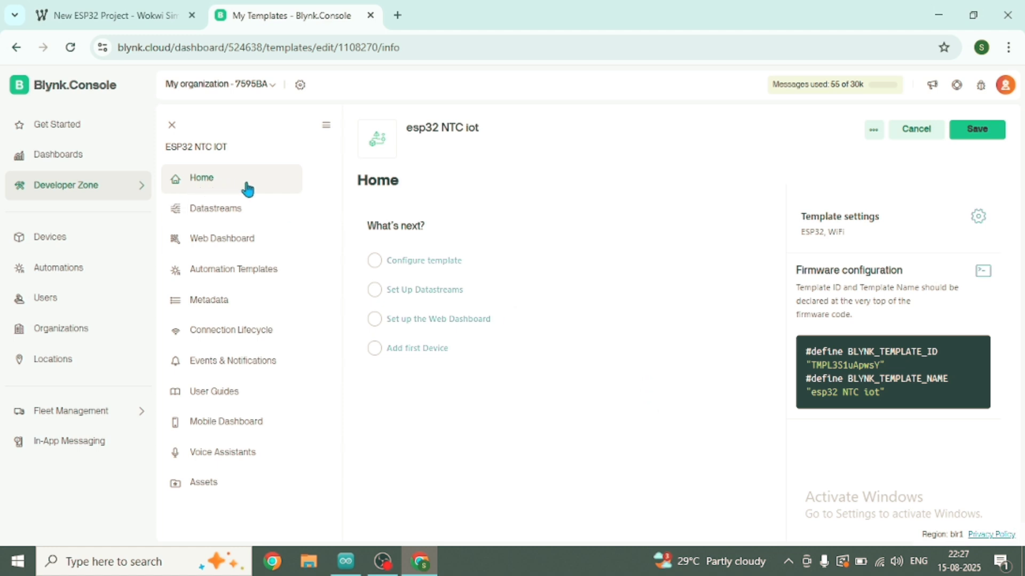
left_click(994, 135)
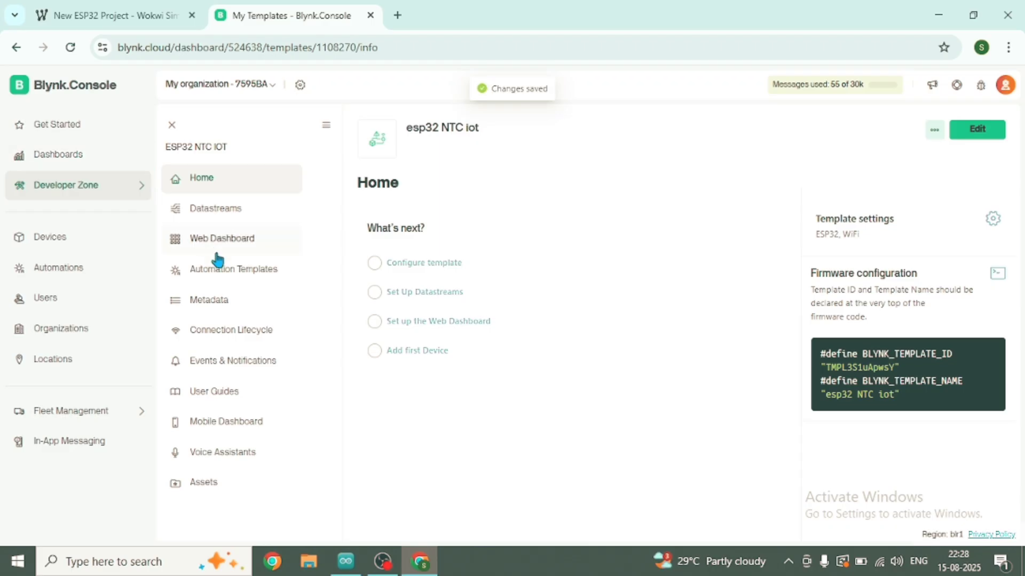
- Add a virtual pin datastream on V0 to the template, named "temp in c", with the Double data type
left_click(219, 209)
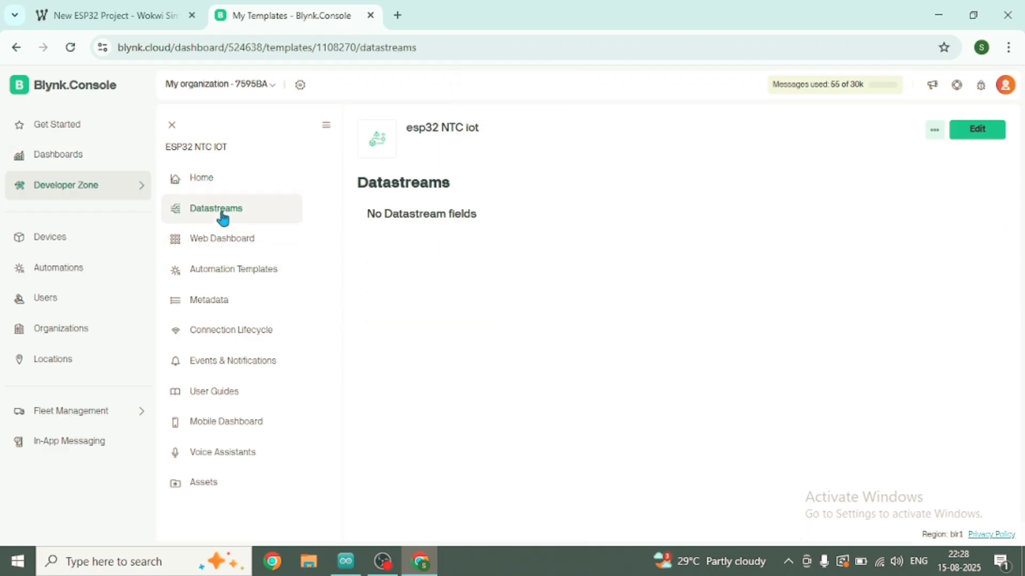
left_click(967, 134)
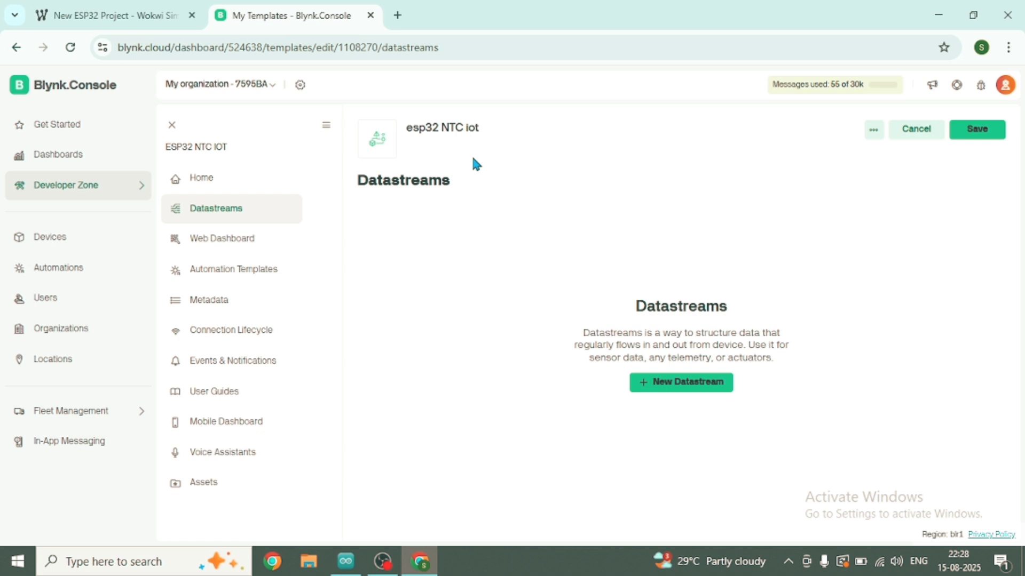
left_click(663, 385)
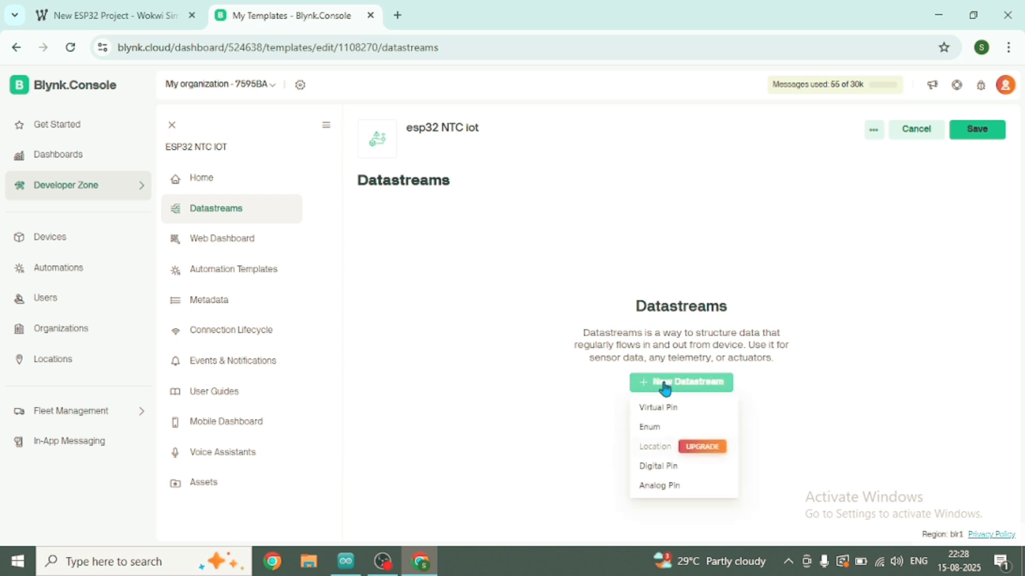
left_click(660, 409)
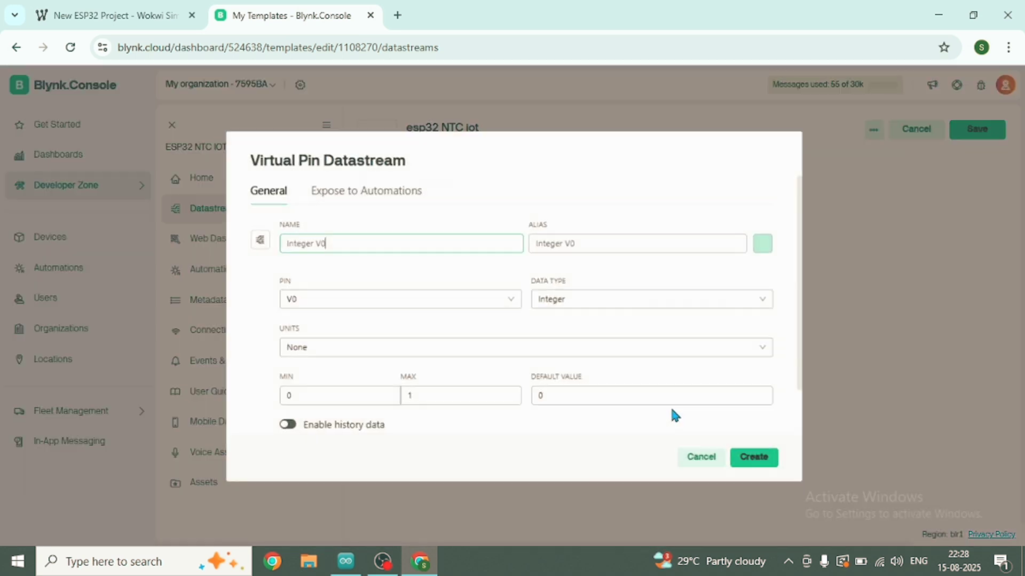
left_click(347, 243)
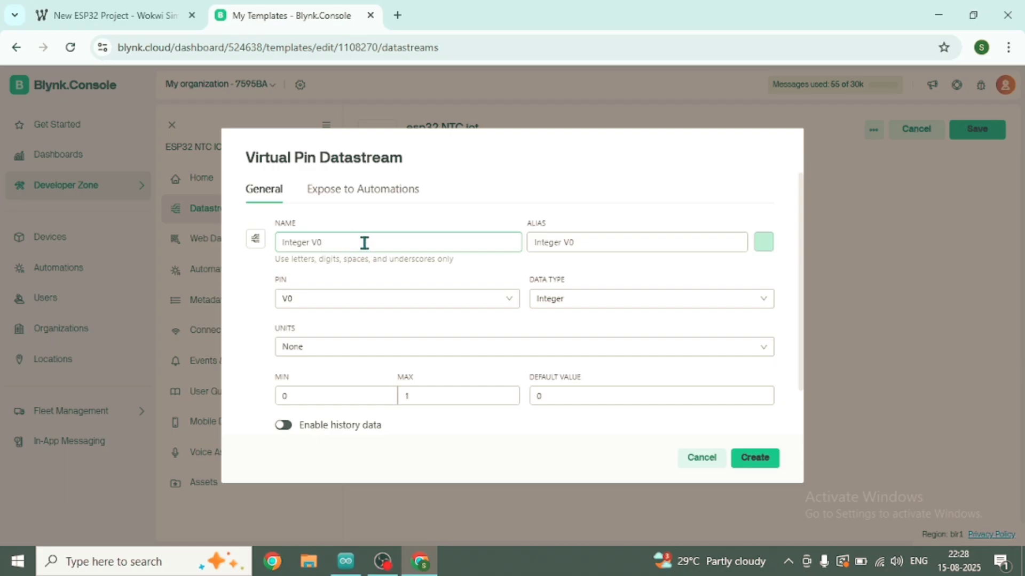
key("ctrl+BackSpace")
key("ctrl+BackSpace")
type("t")
left_click(598, 298)
left_click(569, 346)
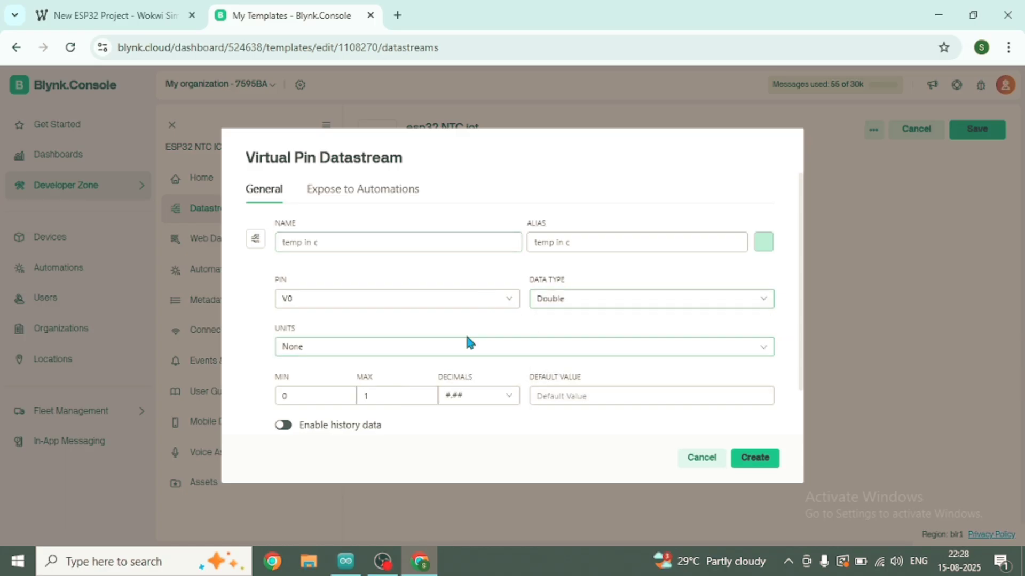
- Set the datastream's units to Celsius, minimum -18, maximum 100 and two decimals, then create it and save the template
left_click(467, 342)
type("c")
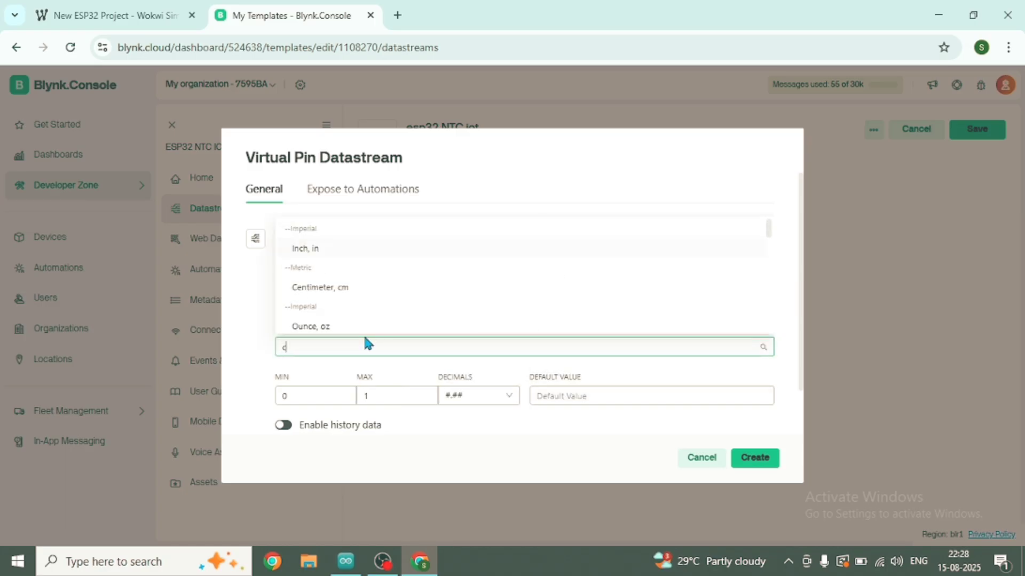
type("e")
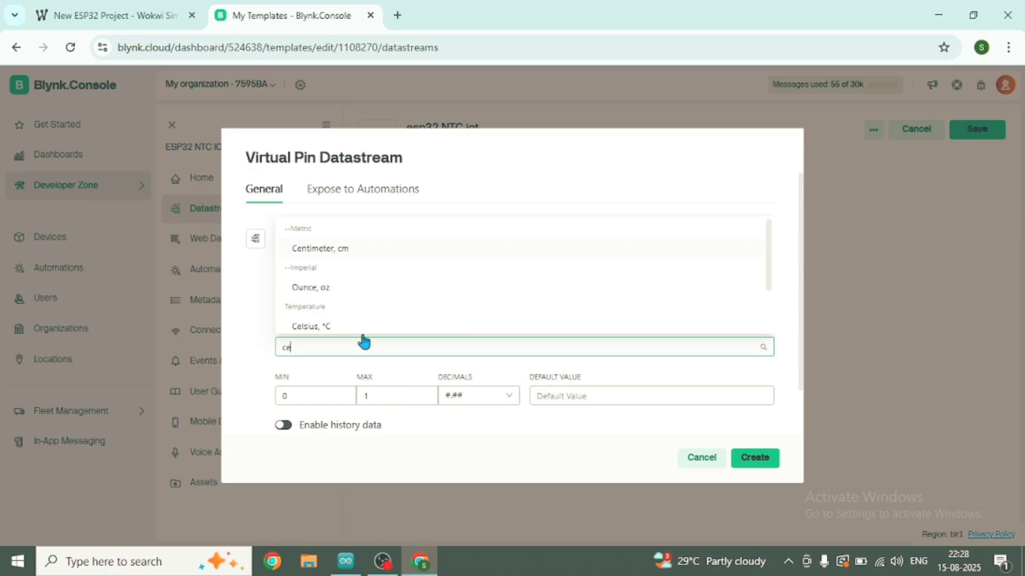
left_click(320, 327)
left_click(317, 395)
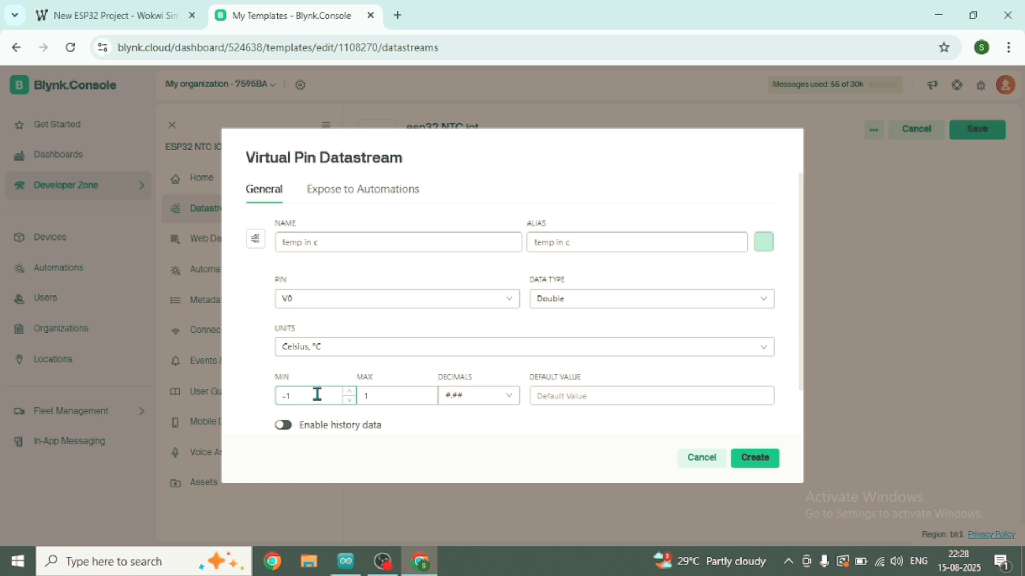
type("-18")
left_click(400, 397)
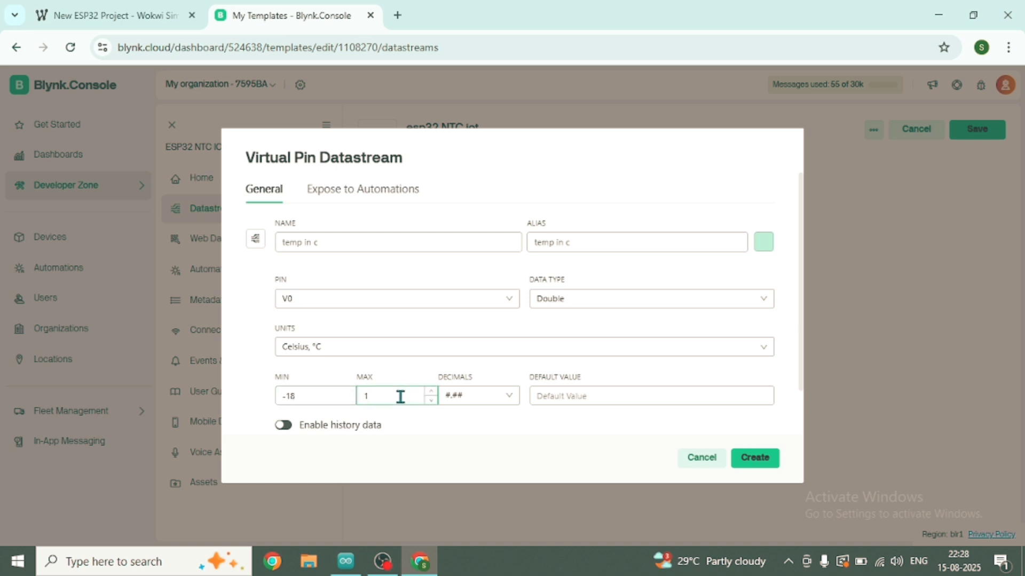
left_click(453, 394)
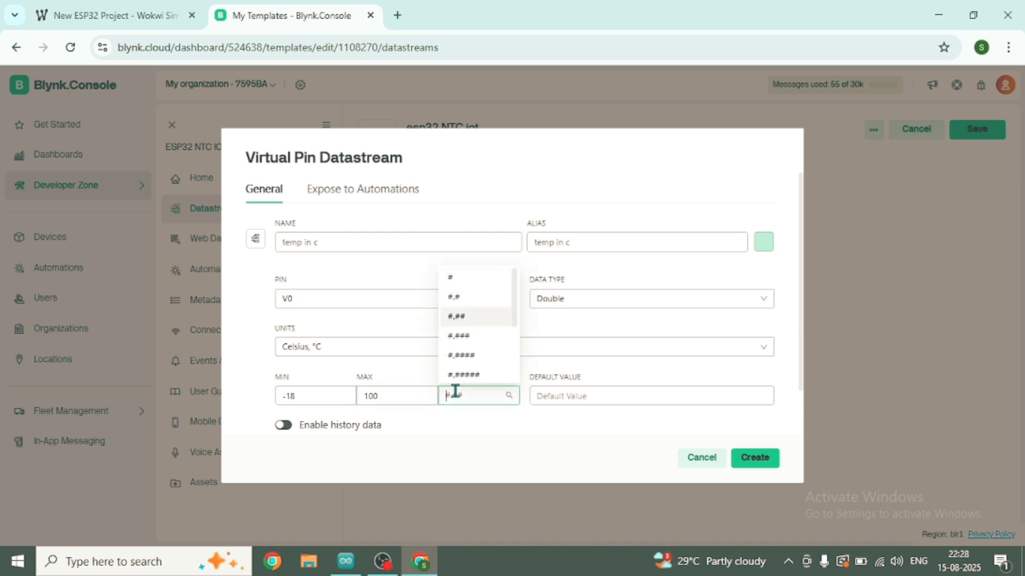
left_click(474, 316)
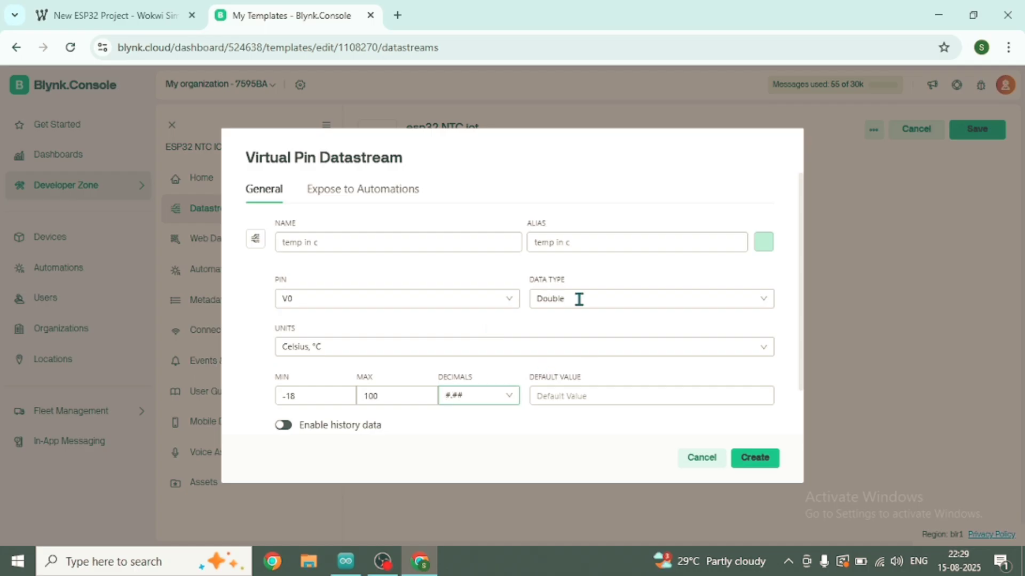
left_click(745, 462)
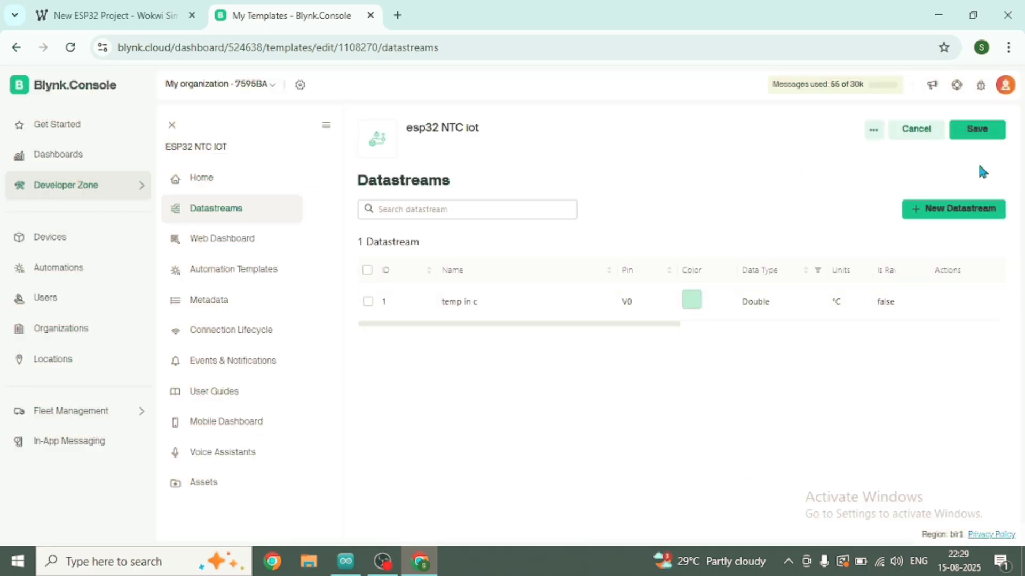
left_click(976, 137)
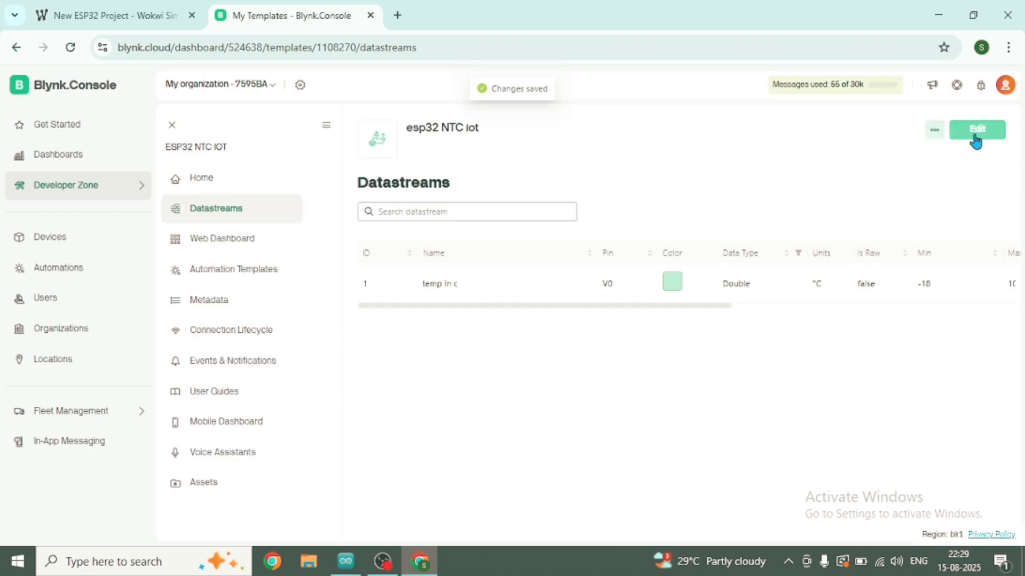
- Edit the template's Web Dashboard and place a Gauge widget on the canvas
left_click(226, 240)
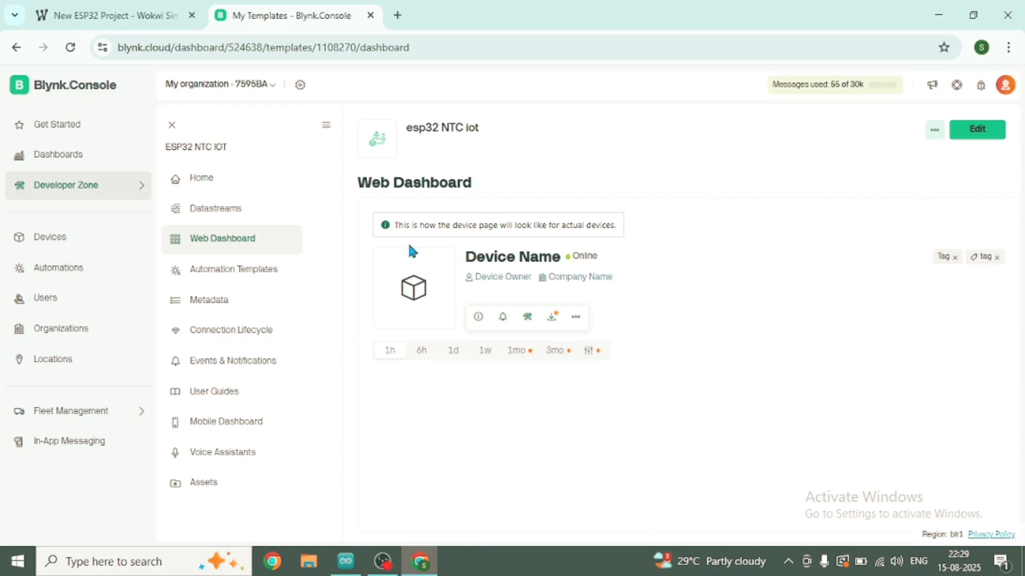
left_click(978, 129)
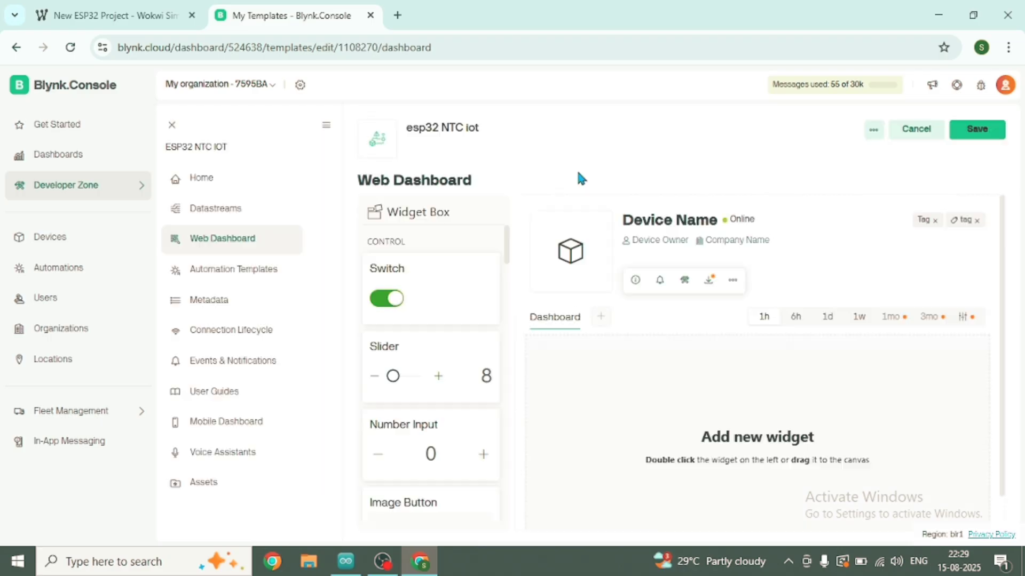
scroll(439, 327, "down", 8)
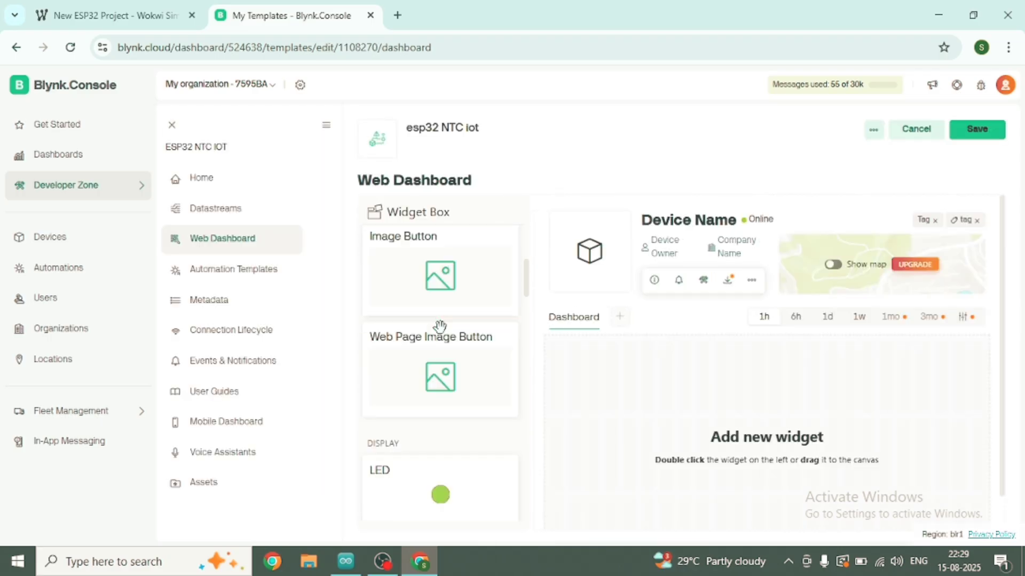
scroll(440, 327, "down", 1)
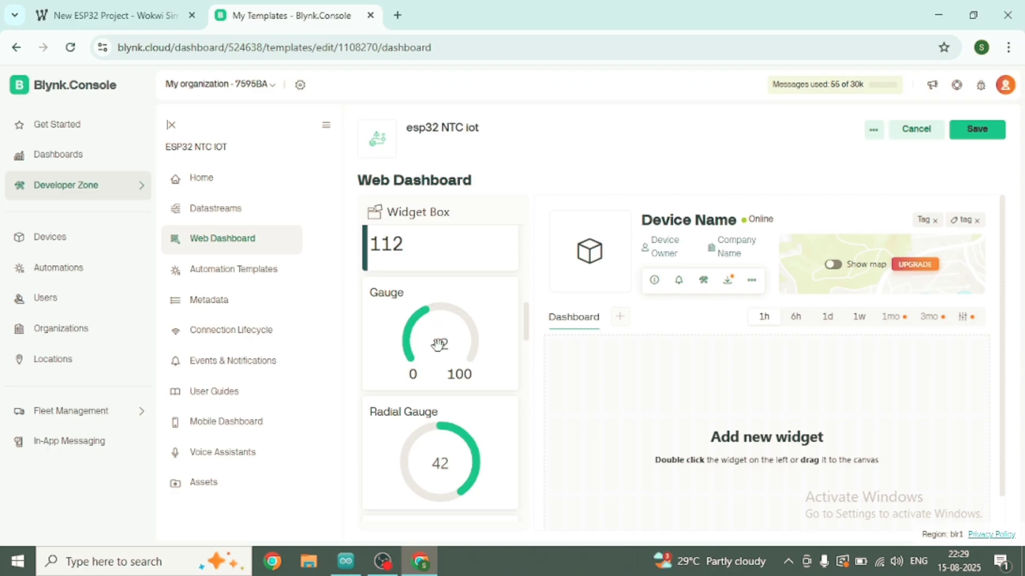
left_click_drag(437, 344, 753, 393)
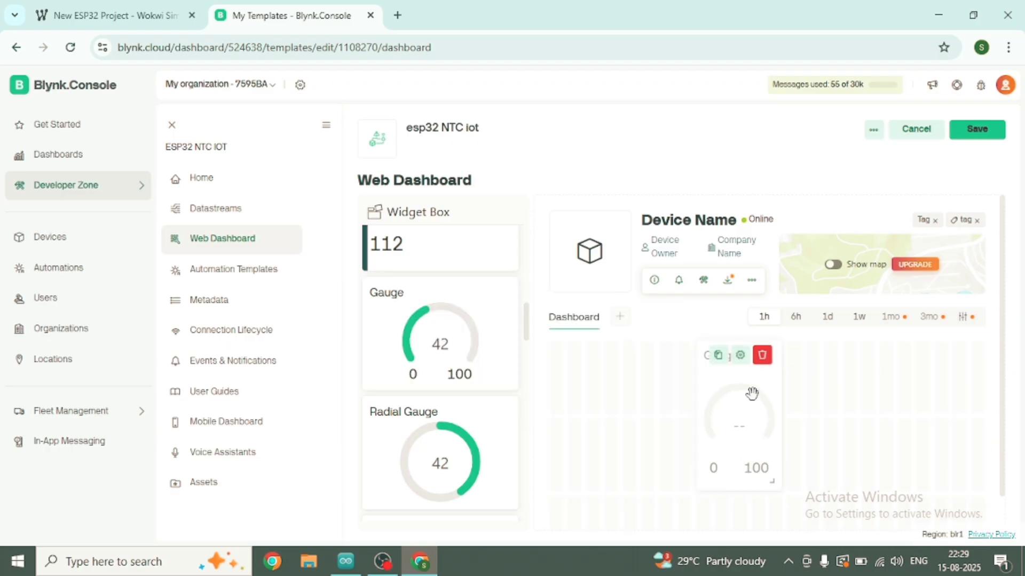
- Link the gauge to the temp in c (V0) datastream, enable color change based on value, and save the widget and template
left_click(740, 356)
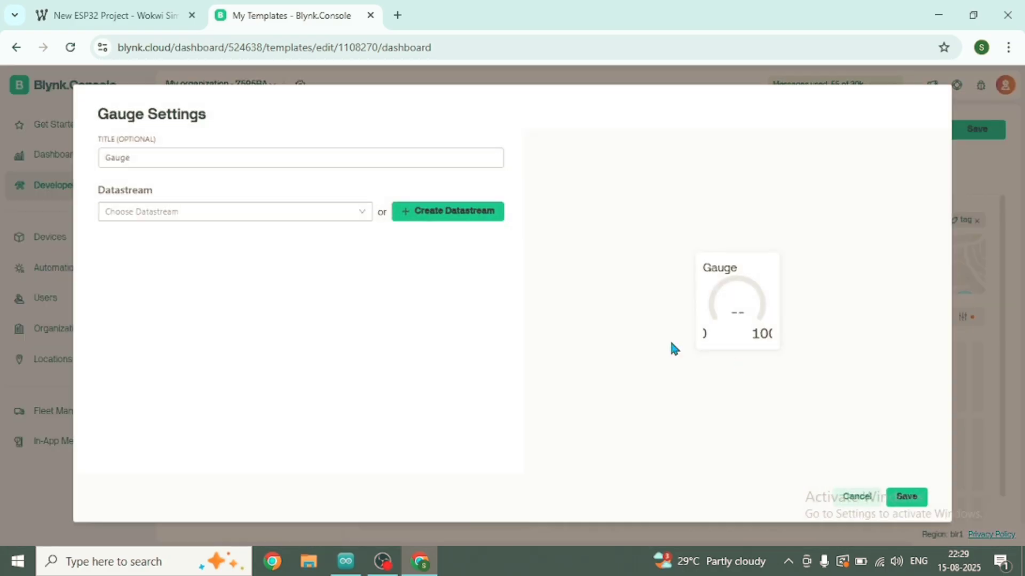
left_click(174, 211)
left_click(163, 234)
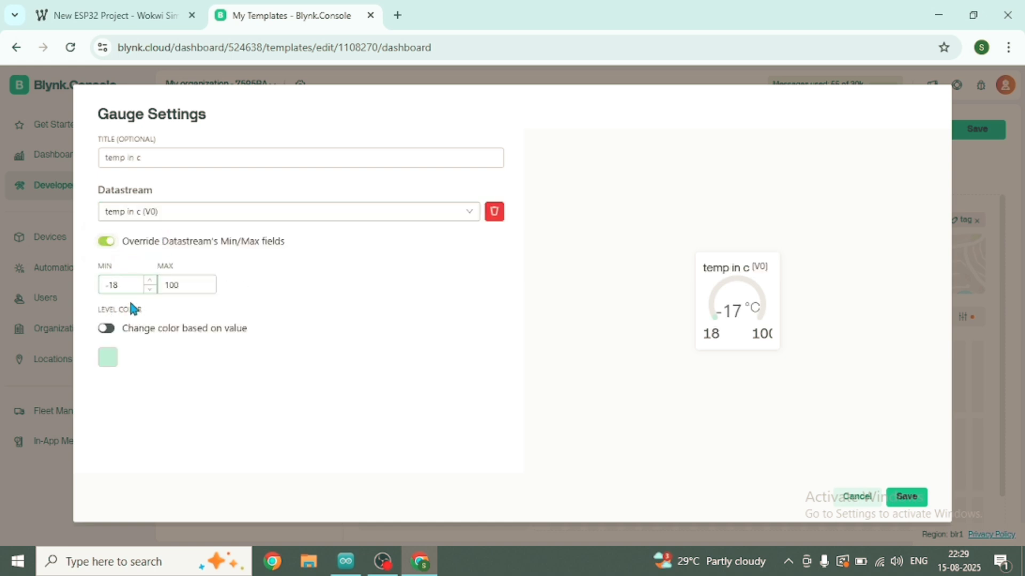
left_click(107, 327)
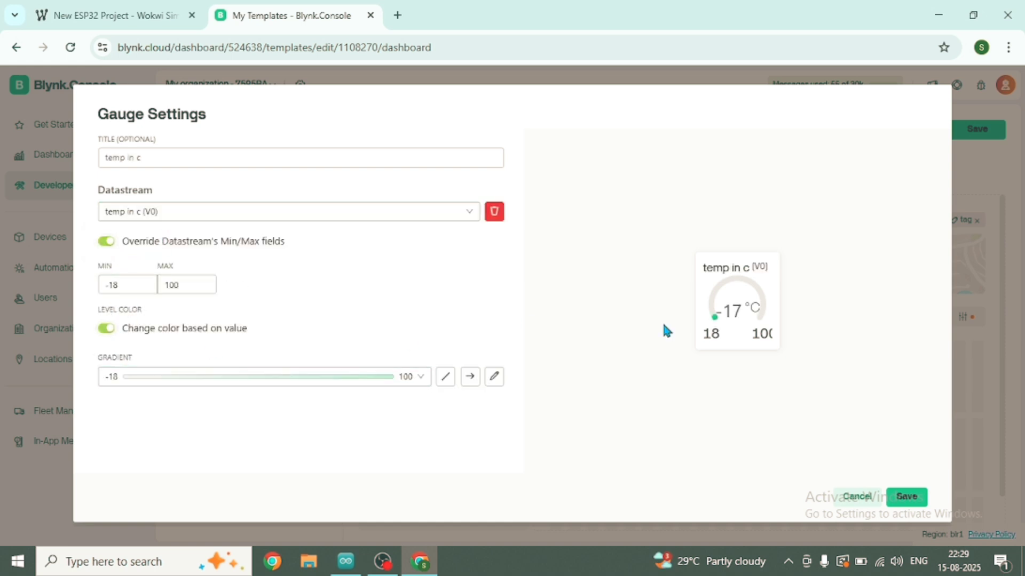
left_click(901, 491)
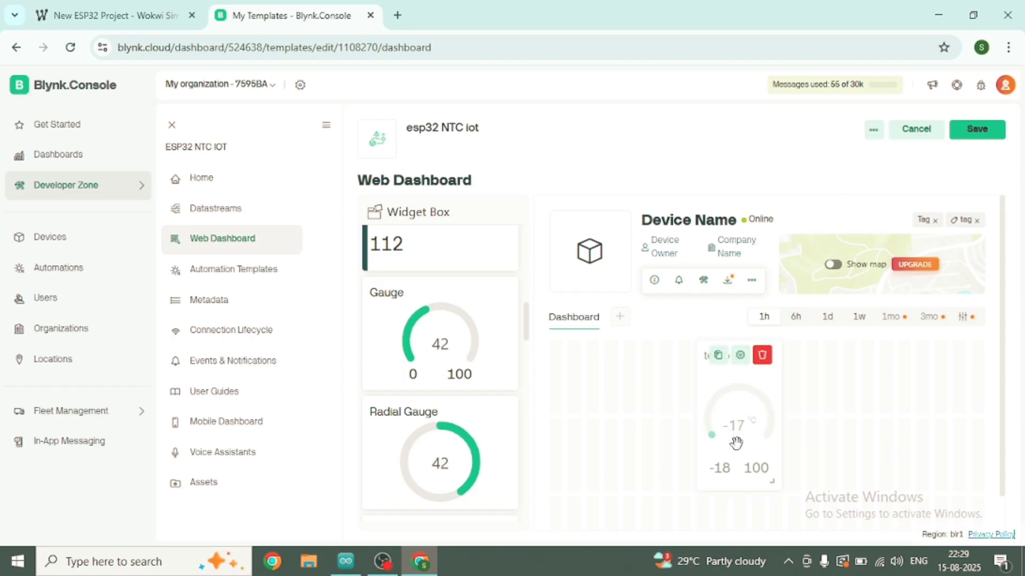
left_click(971, 140)
left_click(971, 140)
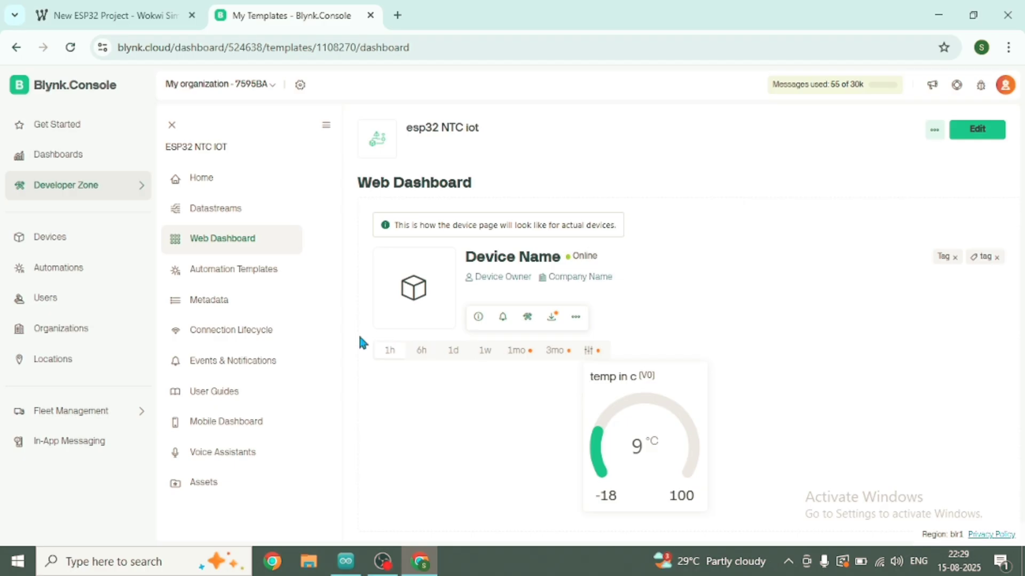
- Create a new device from the "esp32 NTC iot" template and name it "esp32 NTC iot"
left_click(50, 240)
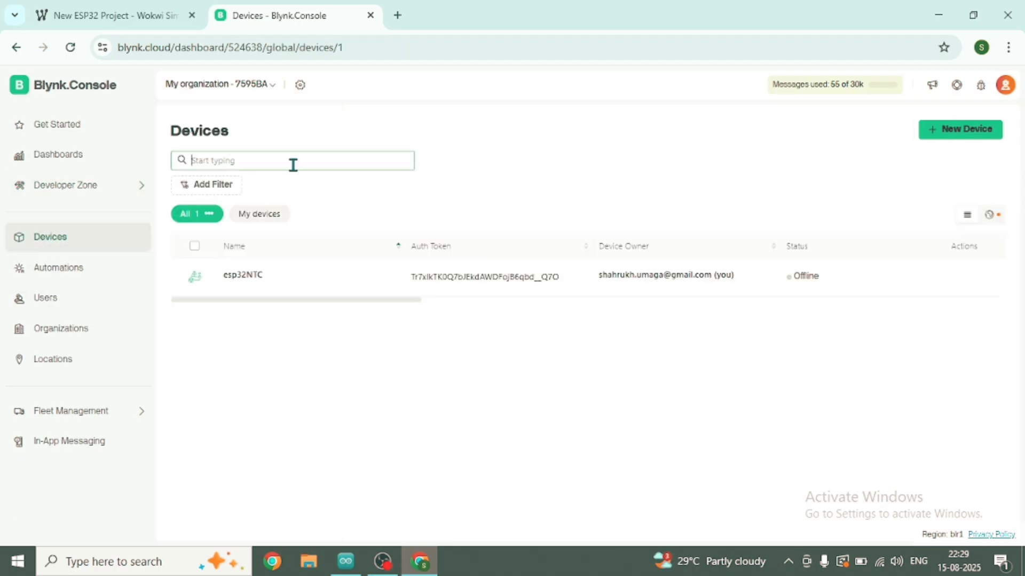
left_click(964, 134)
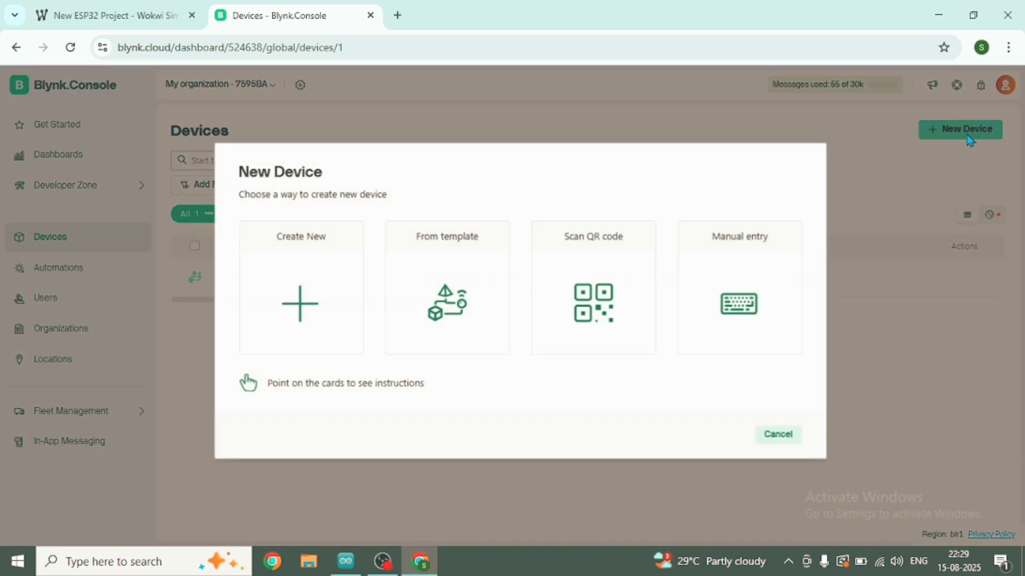
left_click(434, 306)
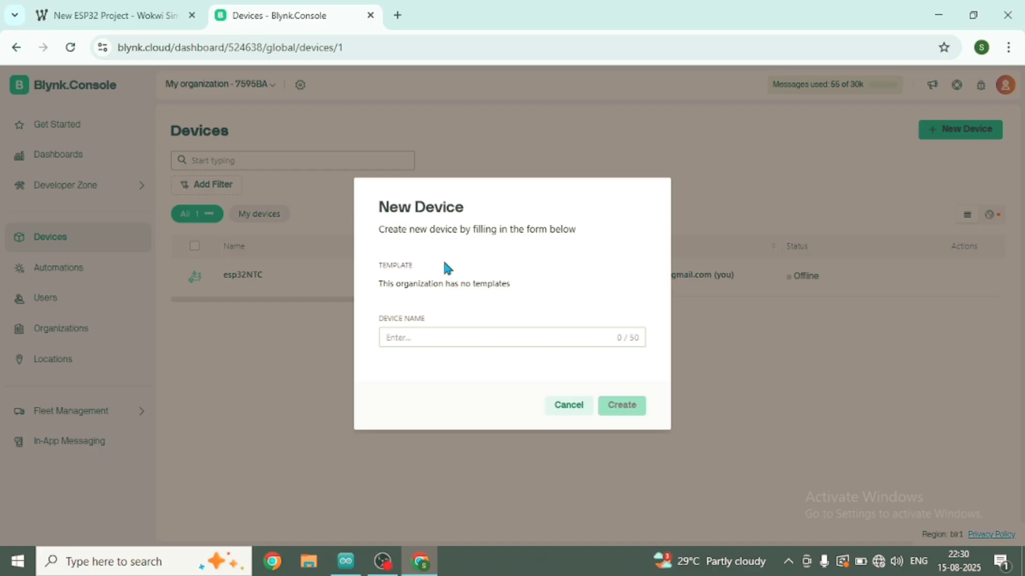
left_click(470, 343)
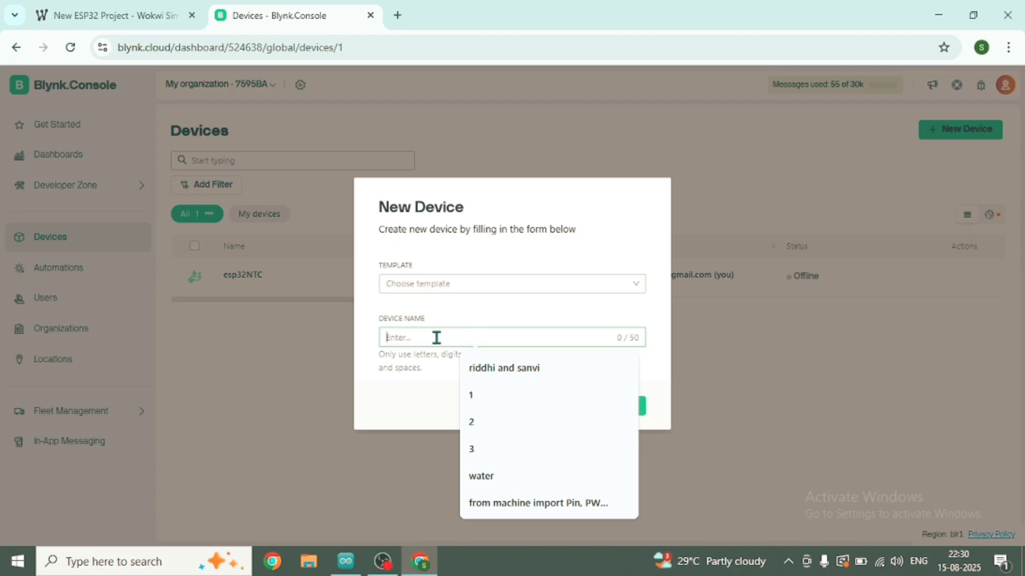
type("es")
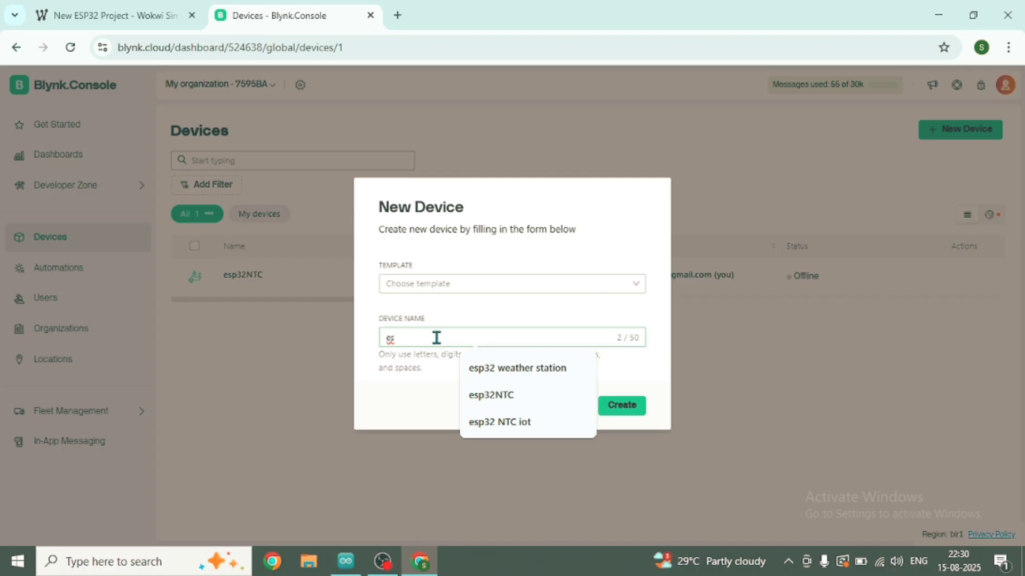
left_click(508, 425)
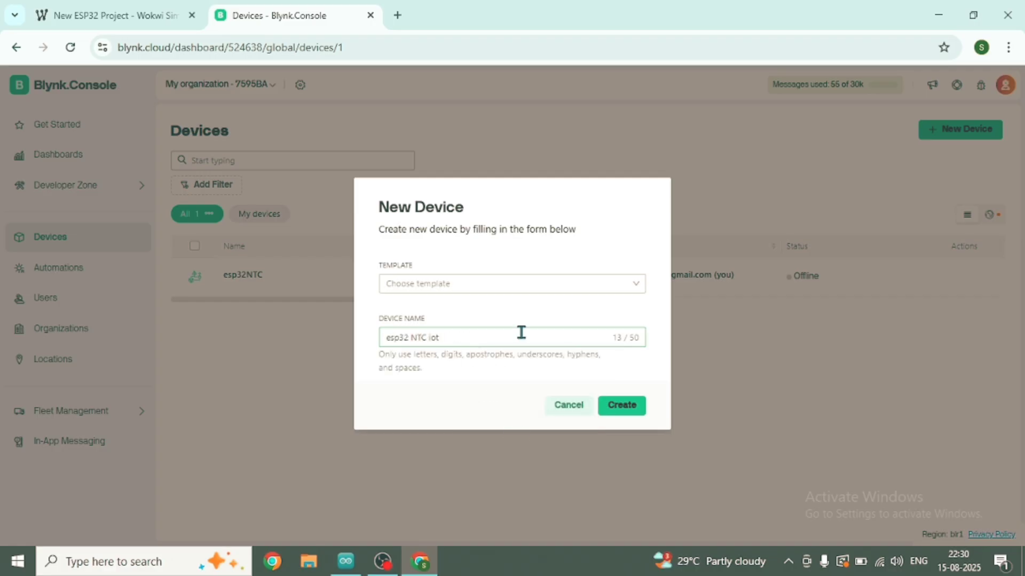
left_click(419, 278)
left_click(433, 348)
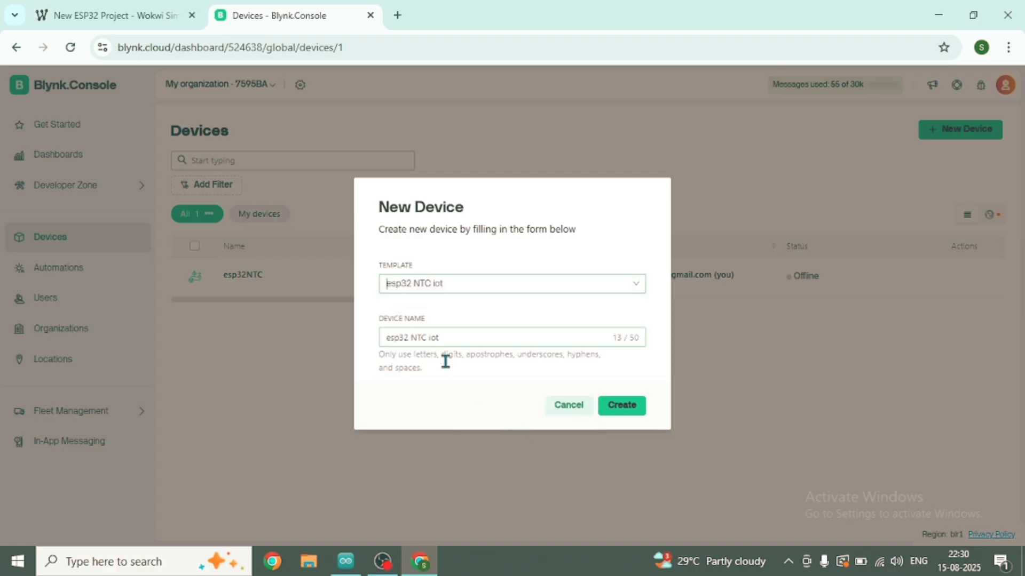
left_click(615, 408)
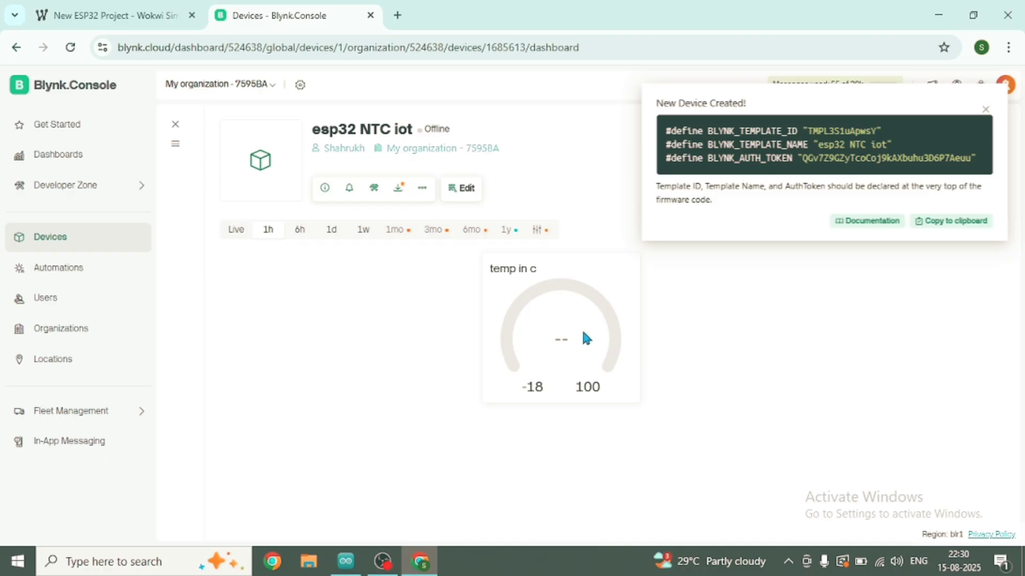
- Copy the new device's Blynk template ID, template name and auth token definitions and paste them at the start of sketch.ino in Wokwi
left_click_drag(666, 133, 992, 171)
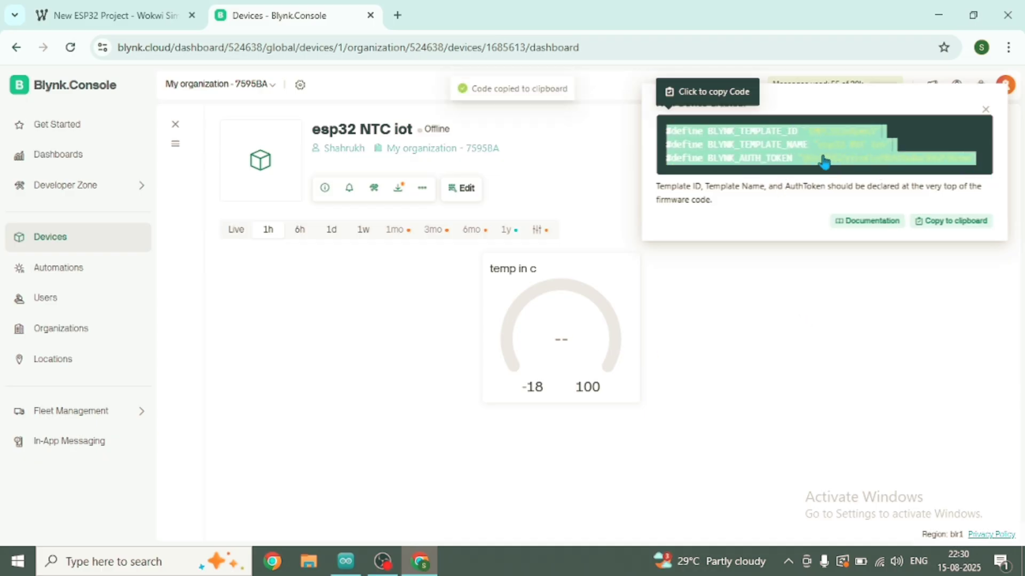
right_click(823, 160)
left_click(464, 174)
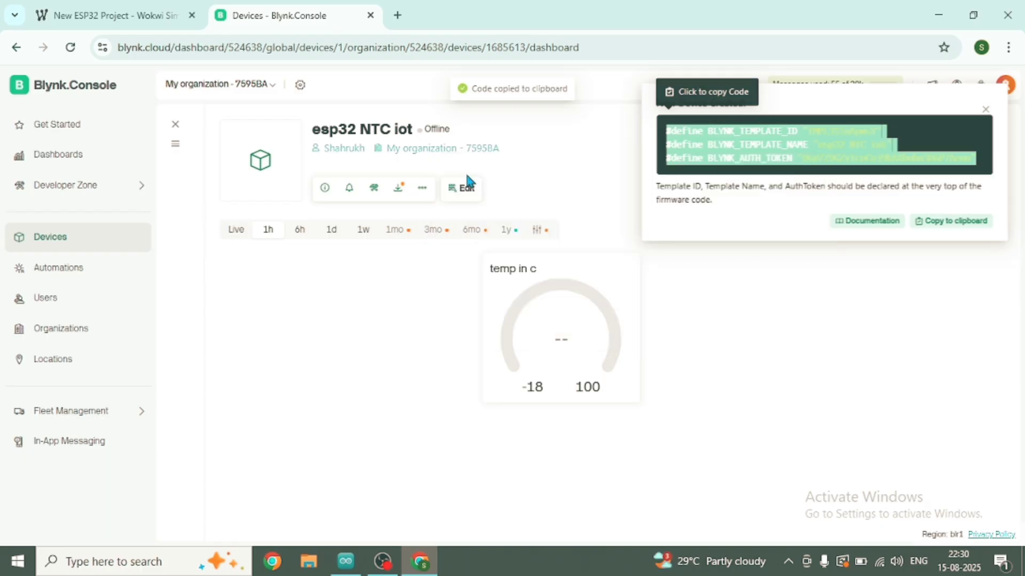
left_click(106, 15)
left_click(78, 128)
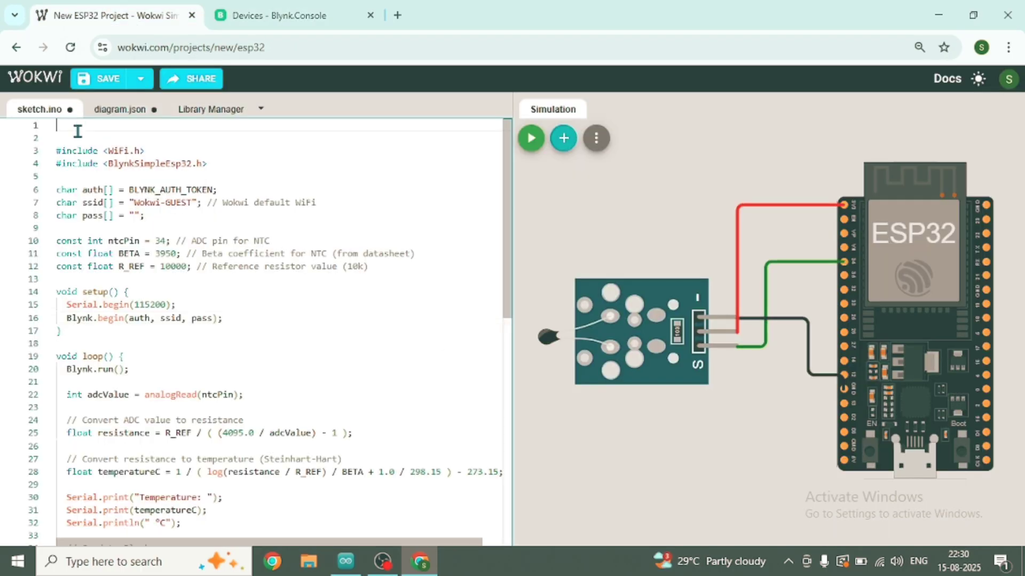
key("ctrl+v")
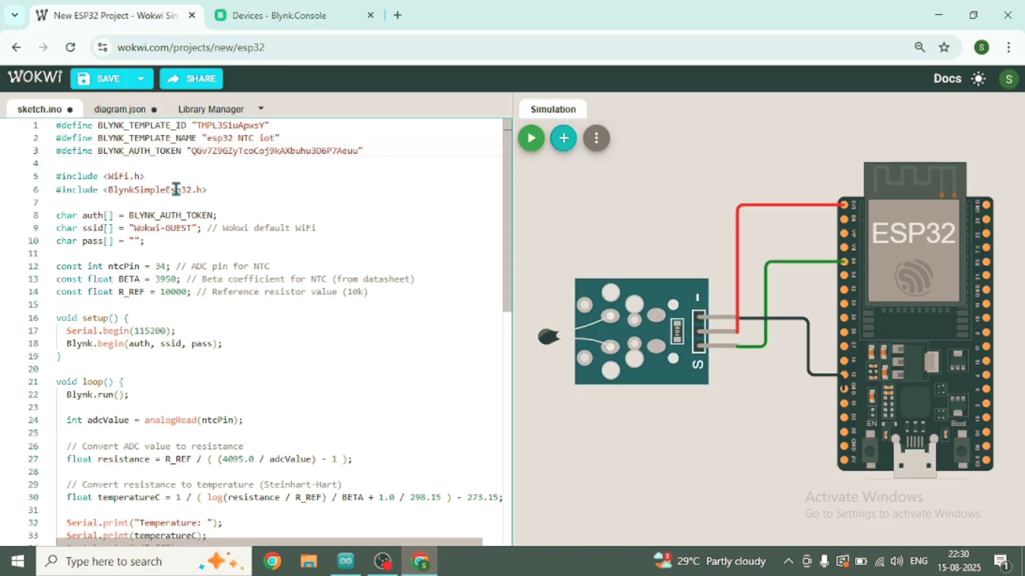
scroll(269, 191, "down", 2)
scroll(264, 190, "up", 2)
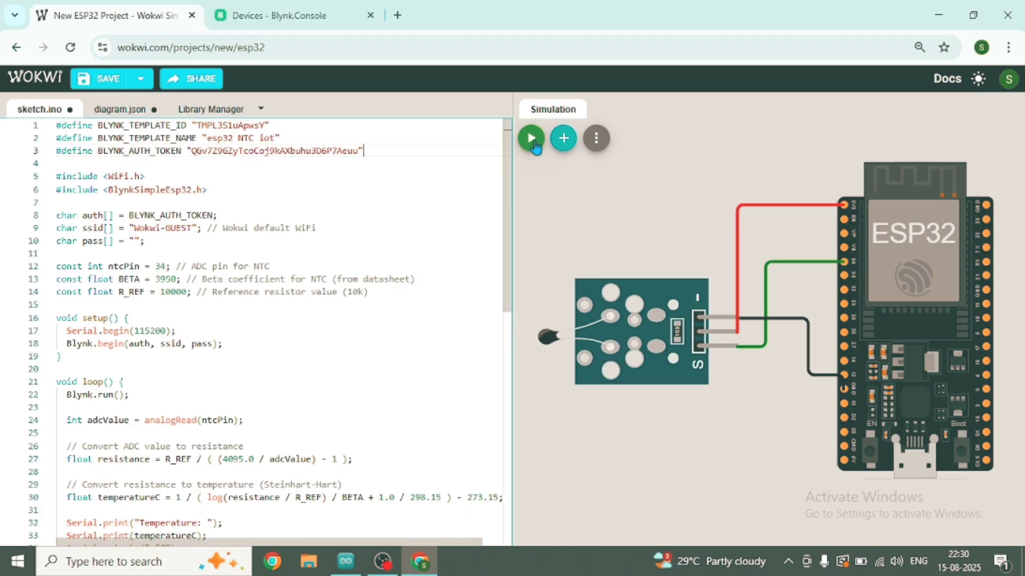
- Try to build and simulate the ESP32 sketch, and dismiss the build report
left_click(531, 139)
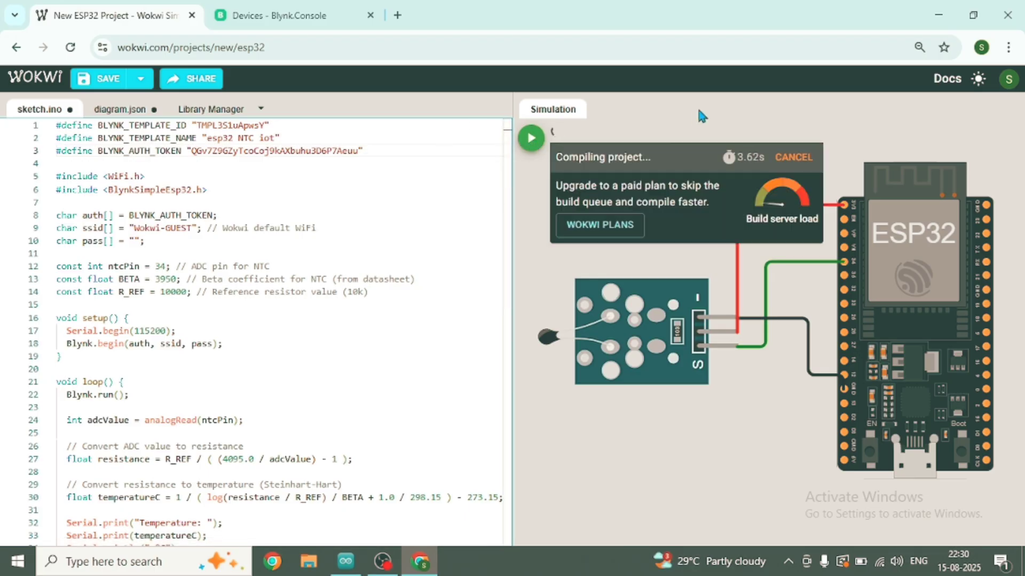
left_click(283, 15)
left_click(200, 9)
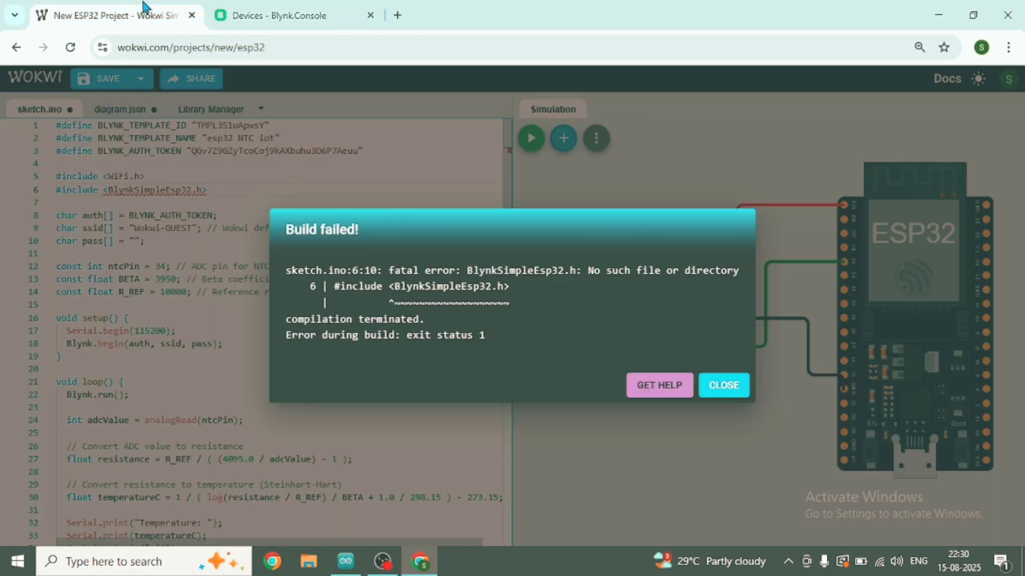
left_click(720, 388)
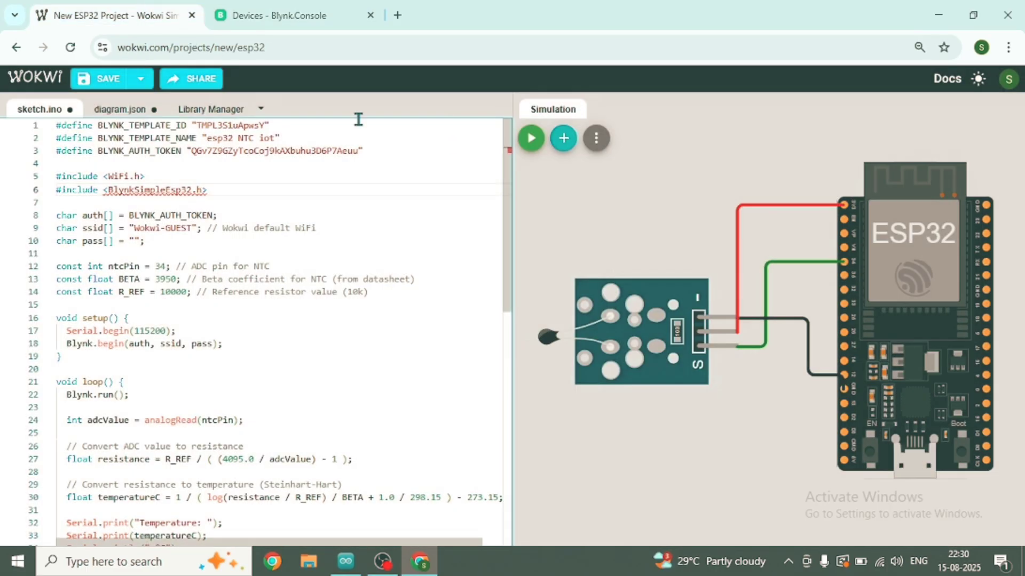
- Search the project's library manager for "Bly" and add the BlynkESP32_BT_WF library
left_click(256, 113)
left_click(485, 145)
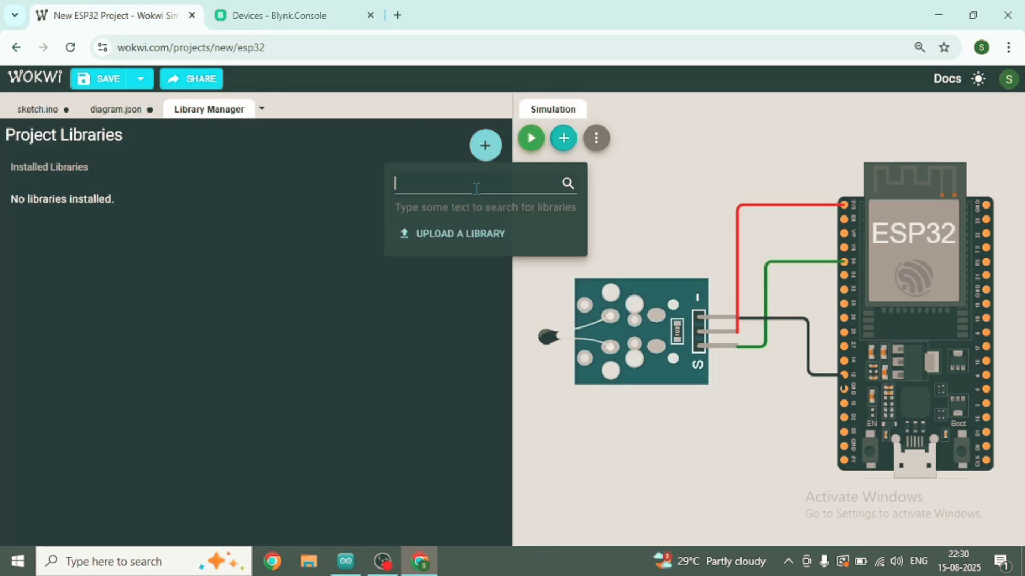
type("B")
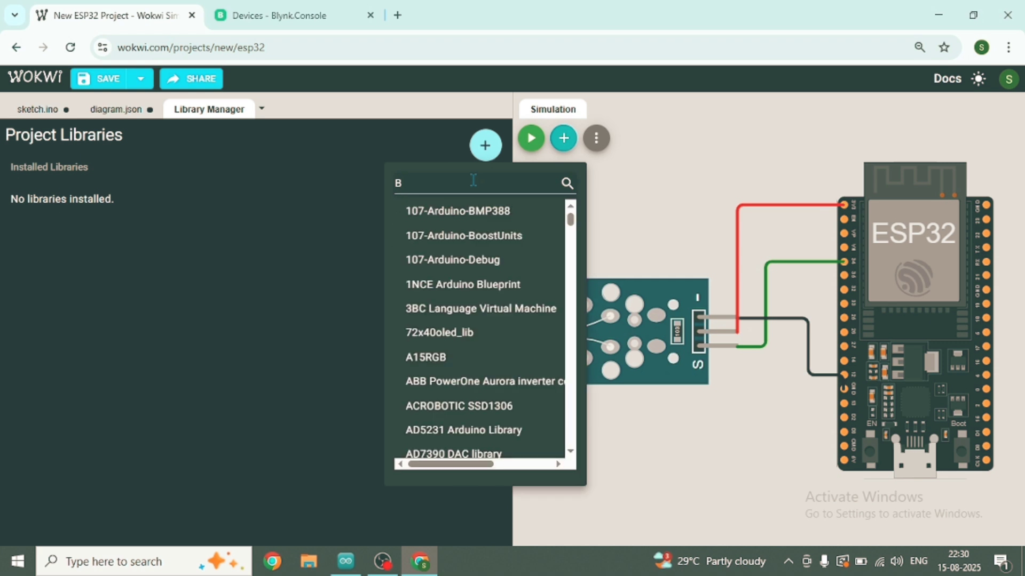
type("lt")
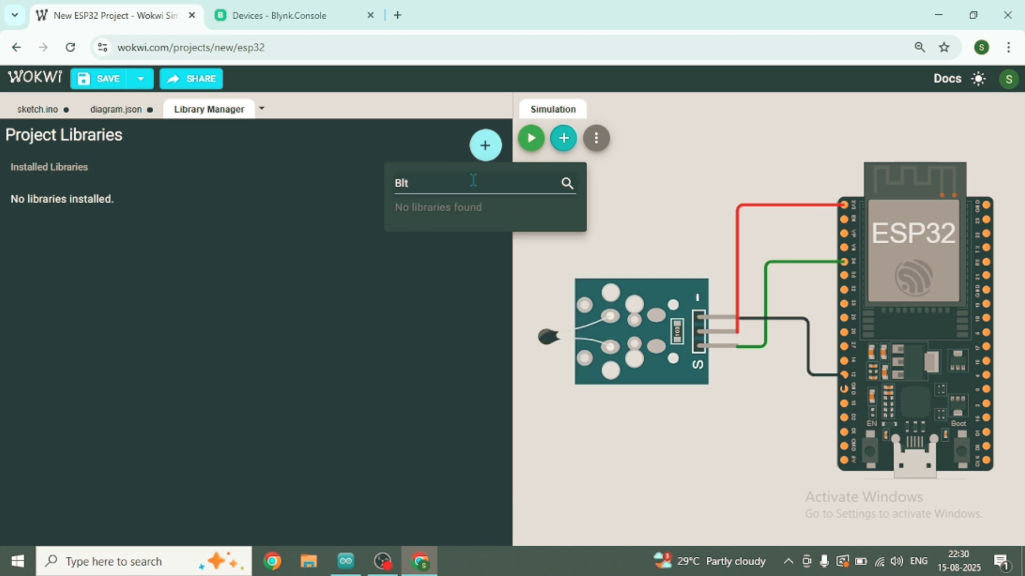
key("BackSpace")
type("y")
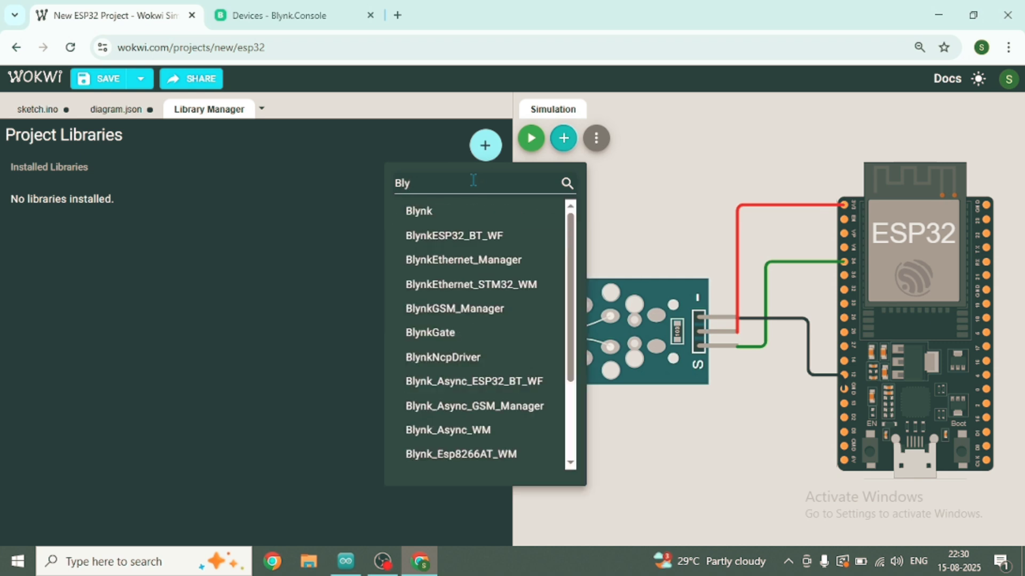
left_click(464, 235)
- Search the libraries for "WiFi" and add the WiFi library to the project
left_click(483, 145)
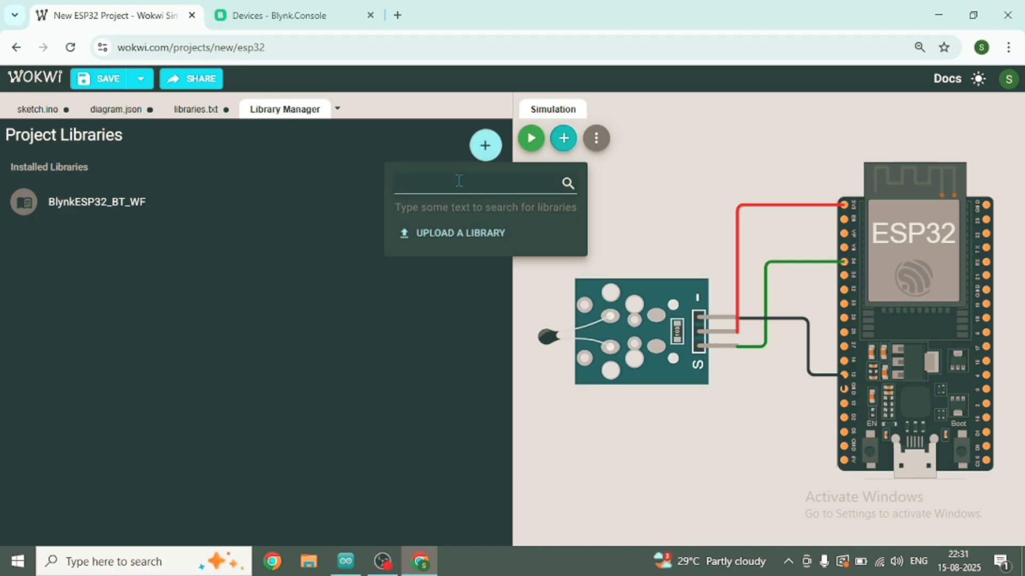
type("WiFi")
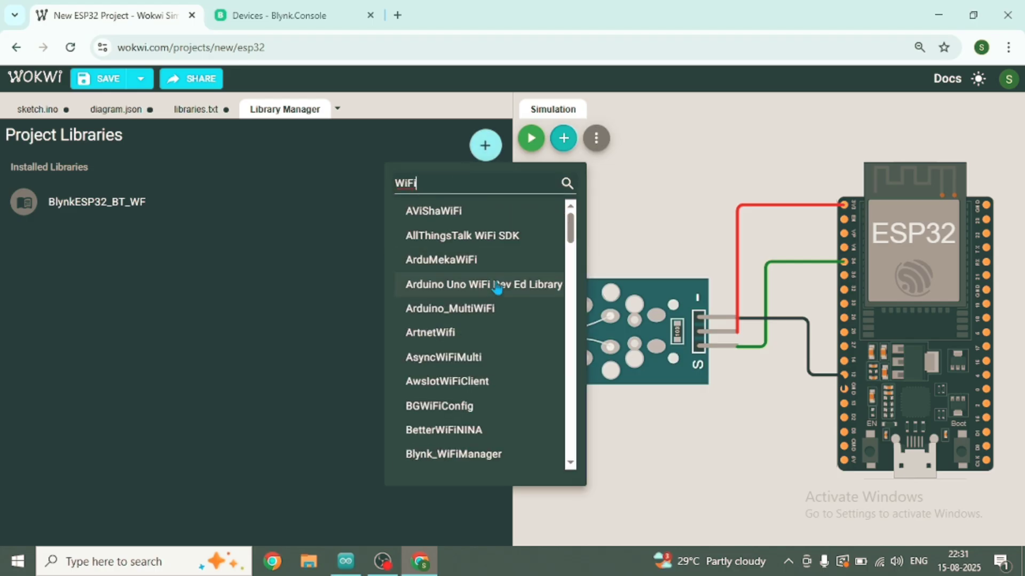
scroll(497, 285, "down", 15)
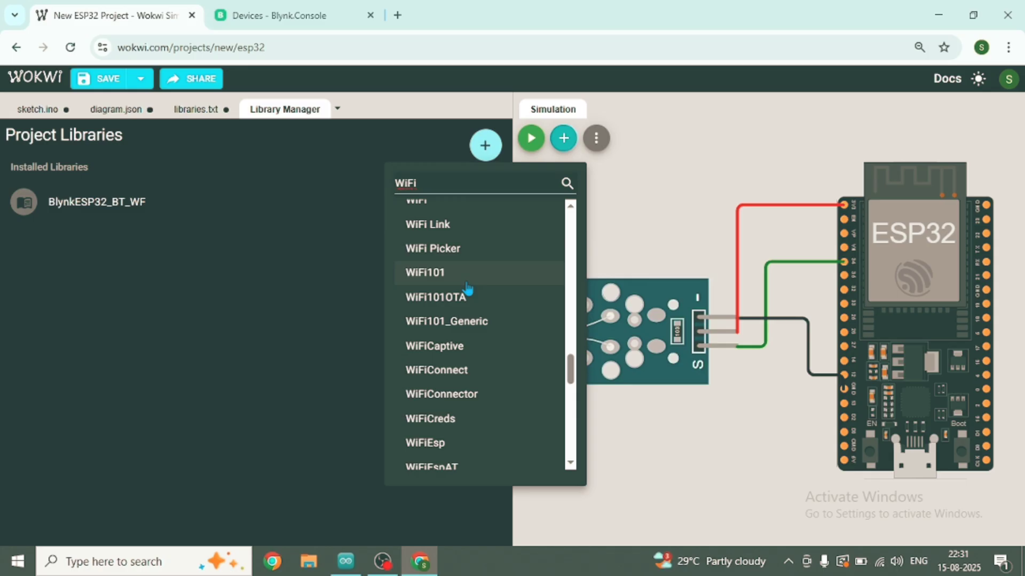
left_click(457, 203)
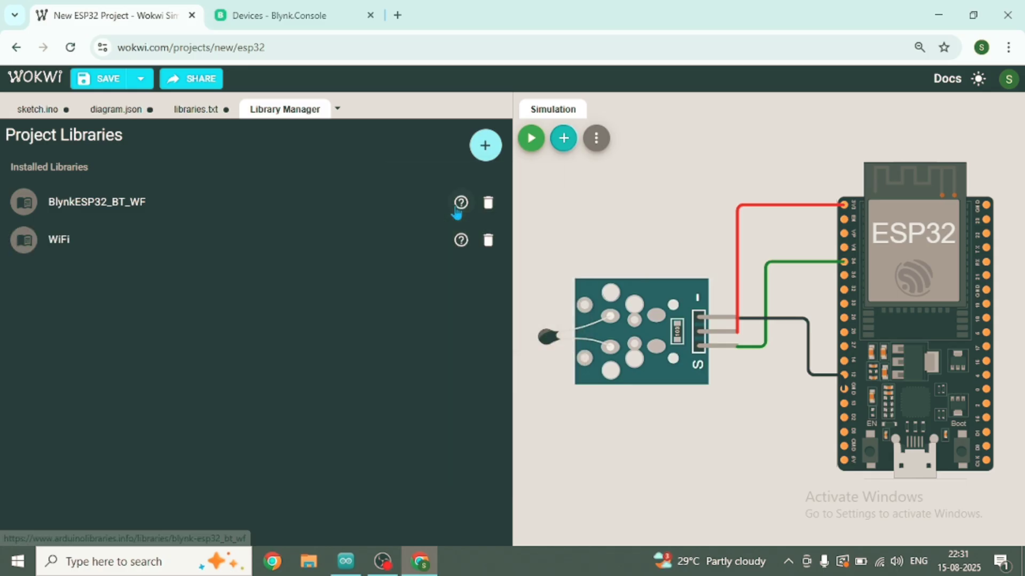
- Start the simulation of sketch.ino, and dismiss the new-device notice in Blynk while the project compiles
left_click(35, 109)
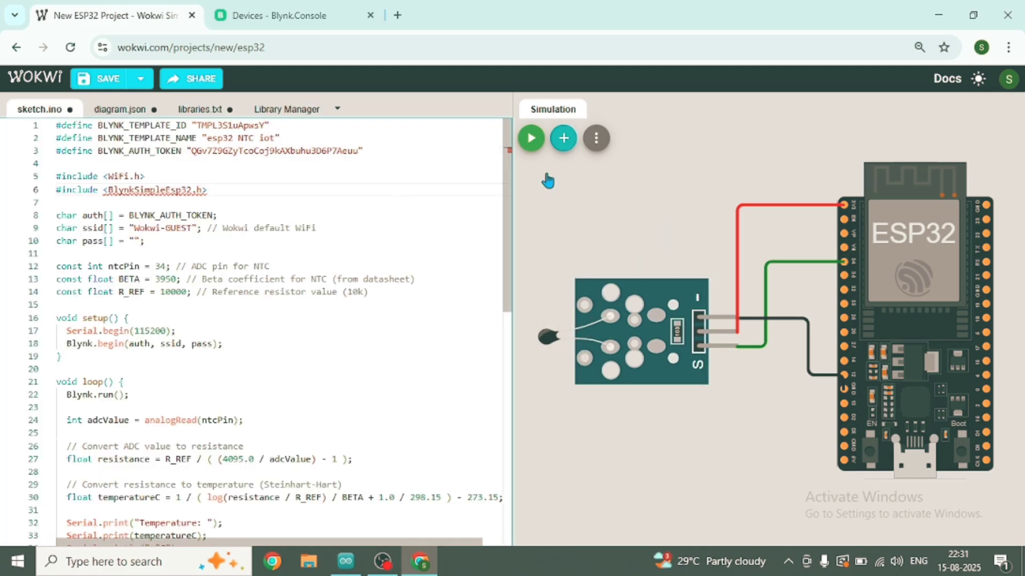
left_click(531, 139)
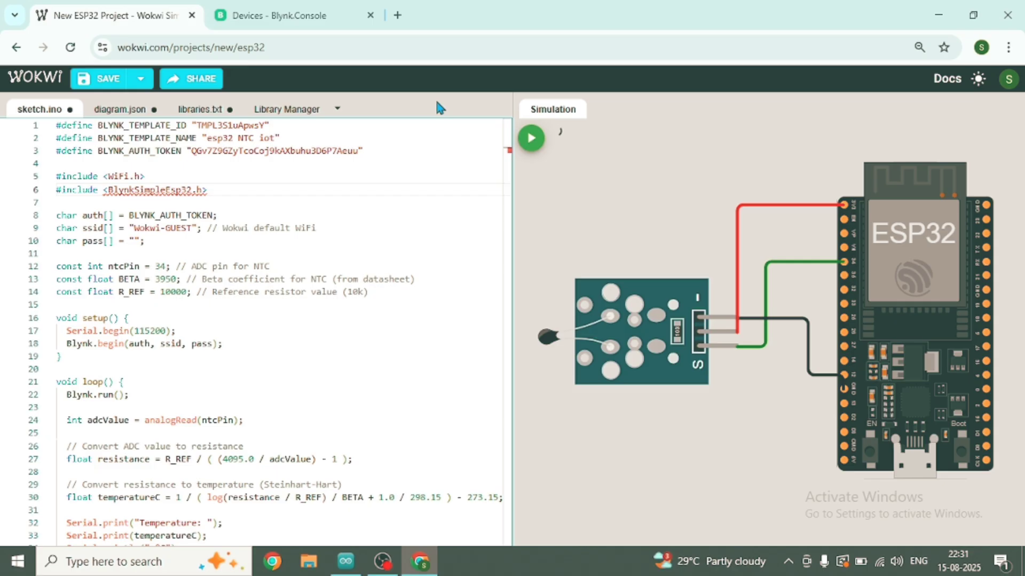
left_click(335, 15)
left_click(764, 279)
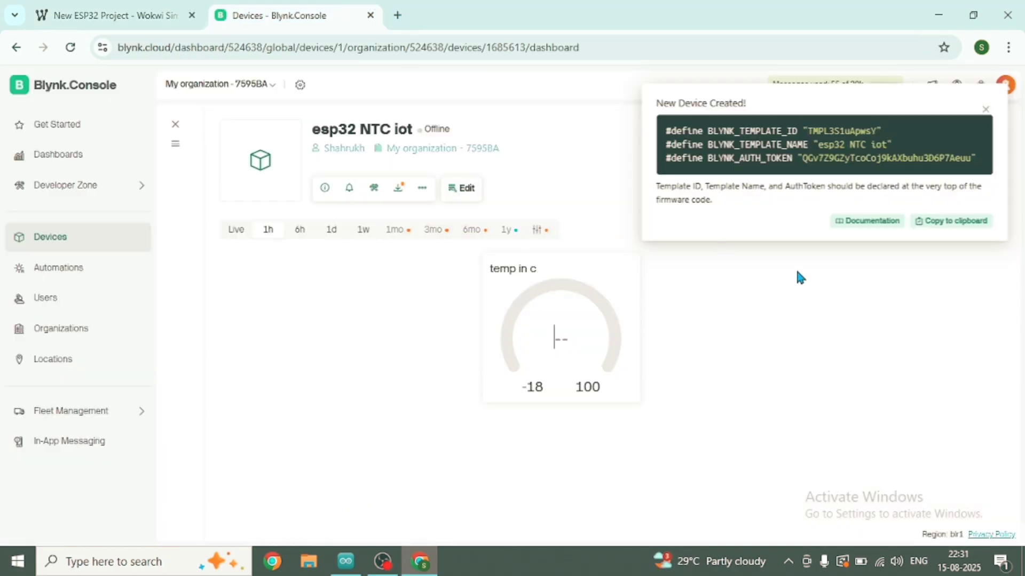
left_click(984, 109)
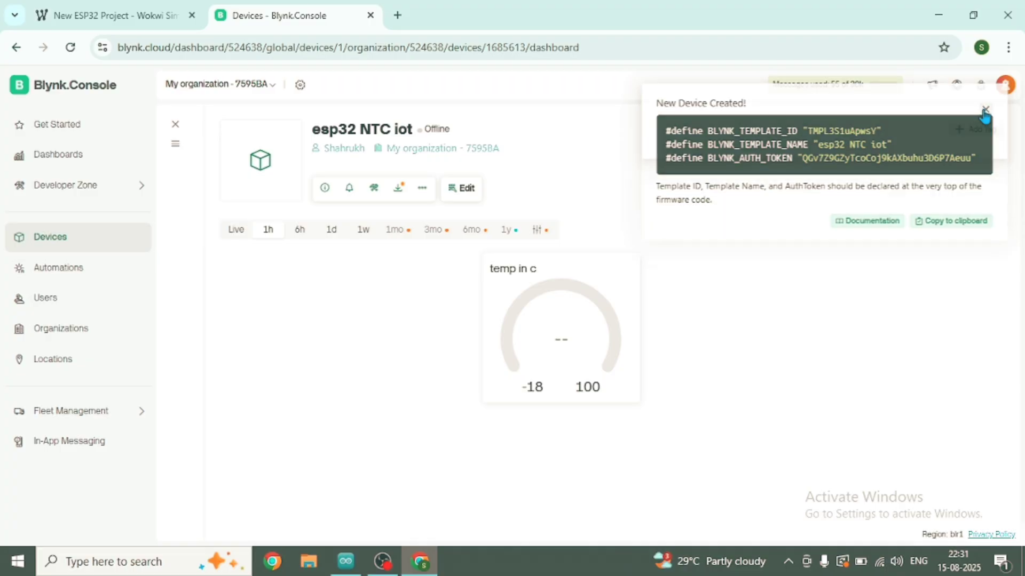
left_click(122, 22)
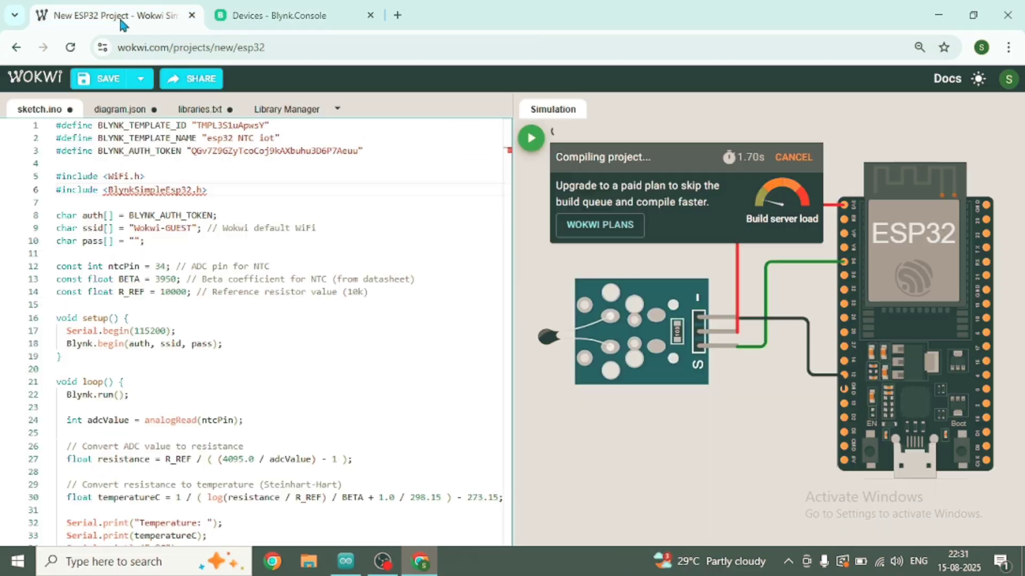
- Look through the Blynk console's device options, dashboards and developer templates, and open the esp32 NTC iot template
left_click(273, 14)
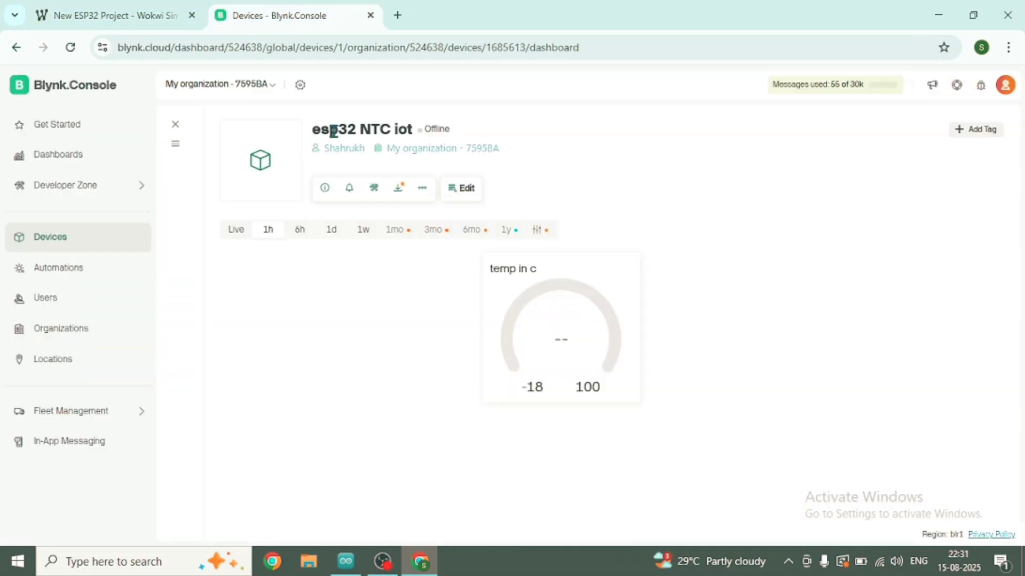
left_click(422, 188)
left_click(331, 314)
left_click(69, 156)
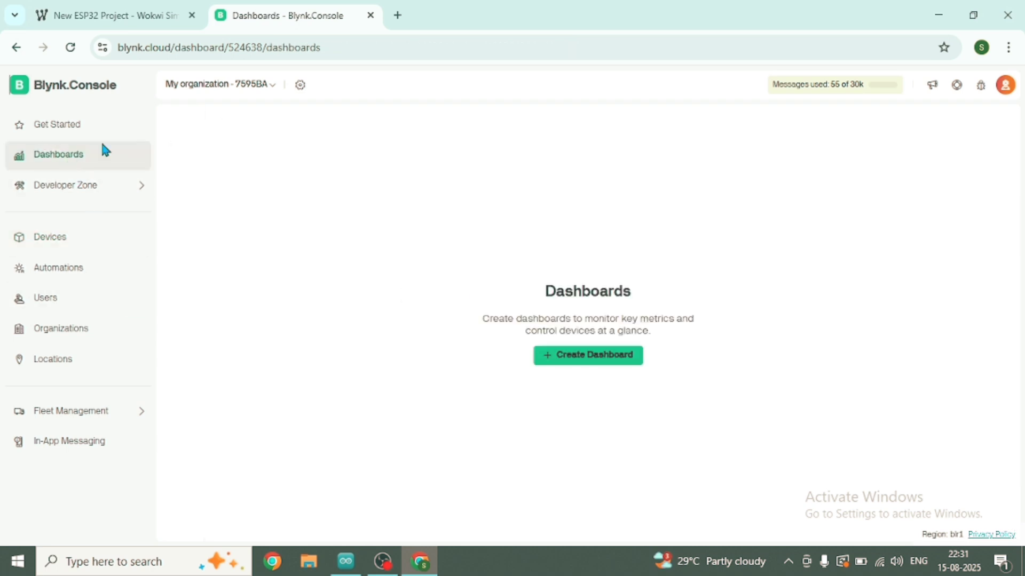
left_click(64, 127)
left_click(70, 186)
left_click(88, 192)
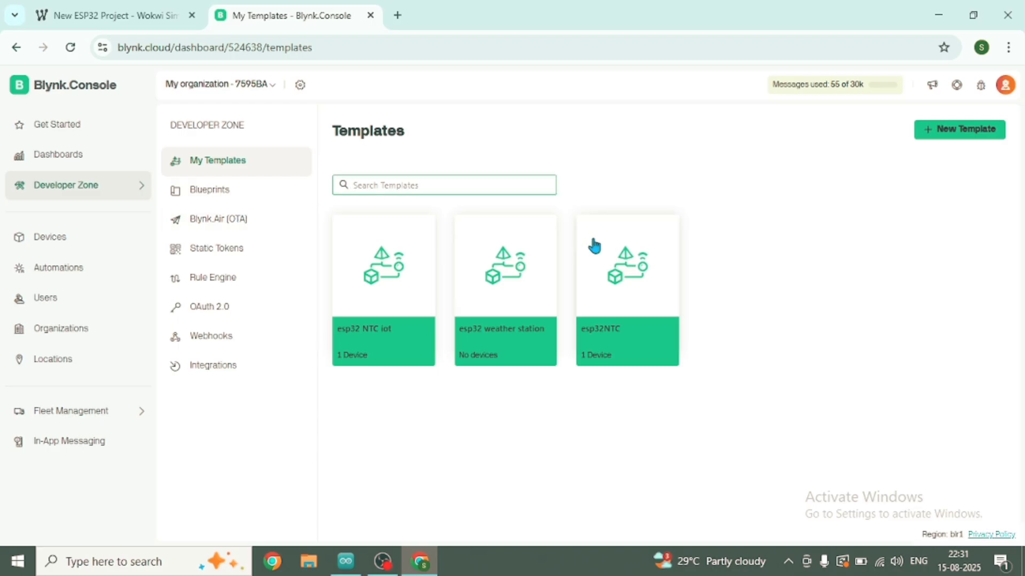
left_click(361, 352)
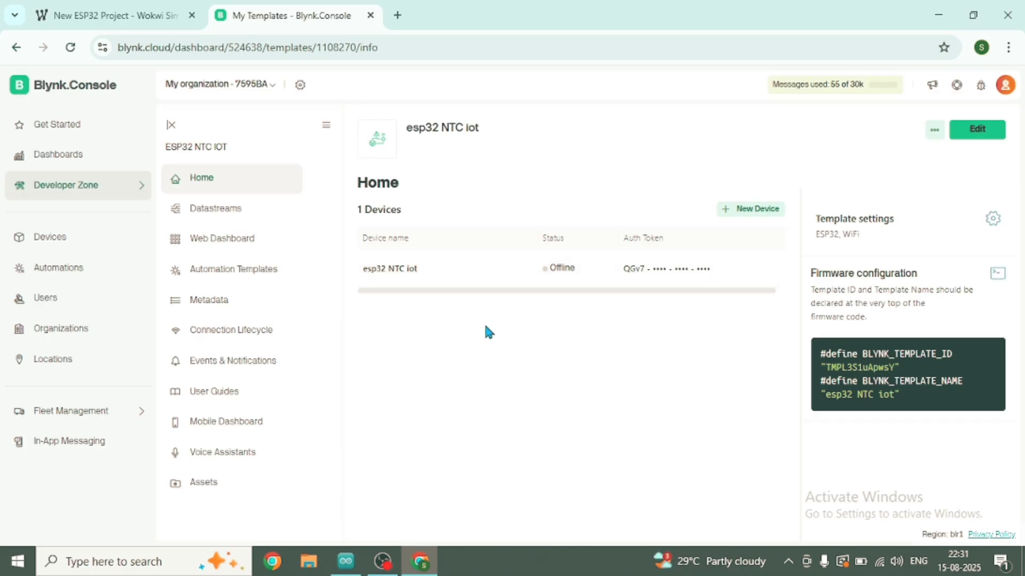
- Check the running simulation against the template's settings and the esp32 NTC iot device's dashboard in Blynk, and return to Wokwi
left_click(114, 15)
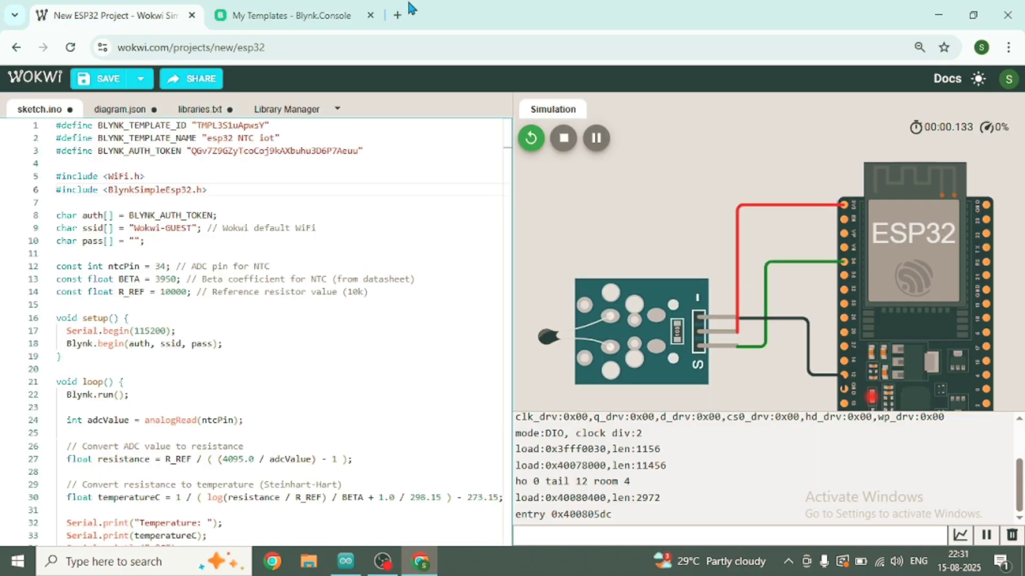
left_click(344, 20)
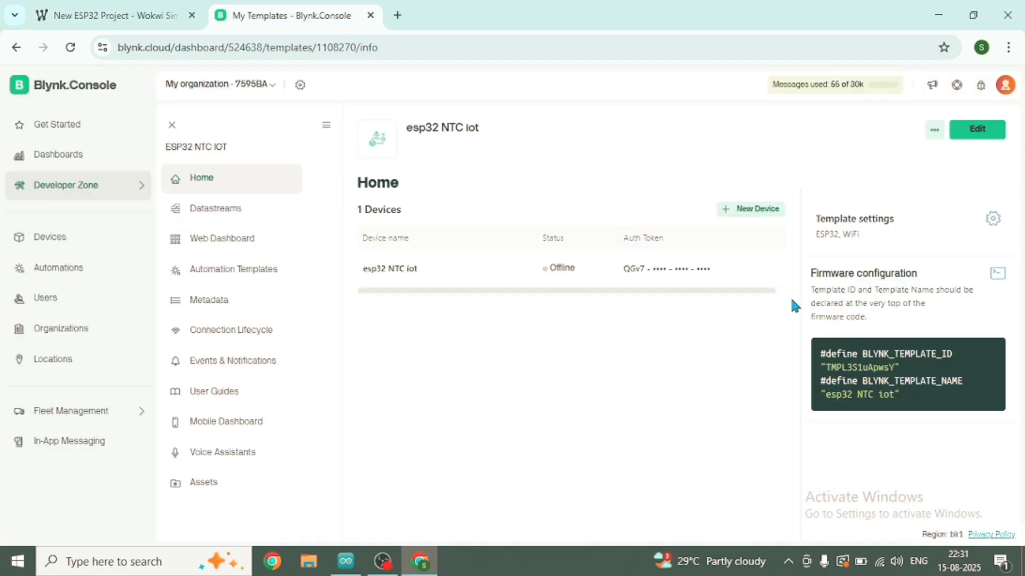
left_click(826, 221)
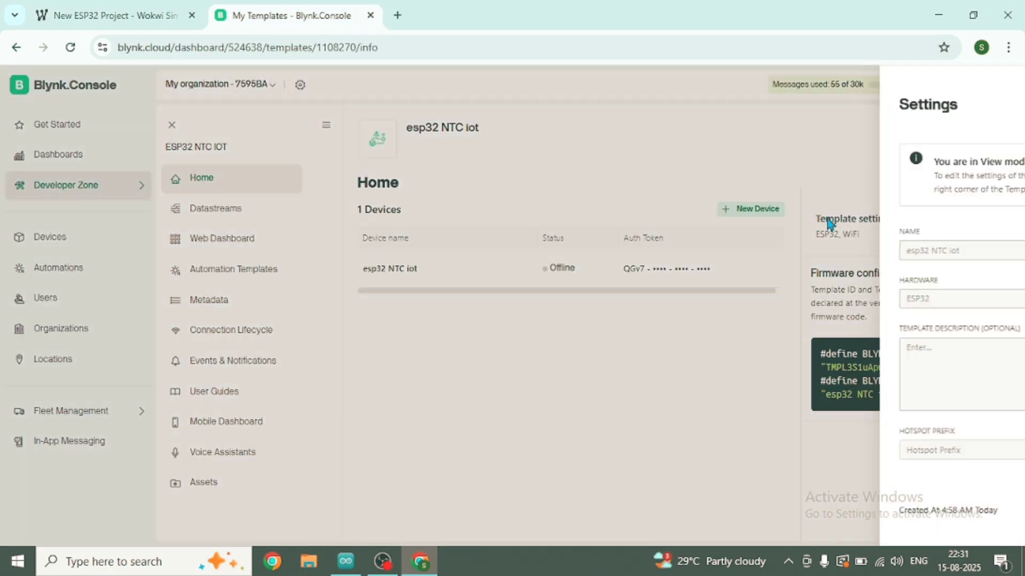
left_click(566, 188)
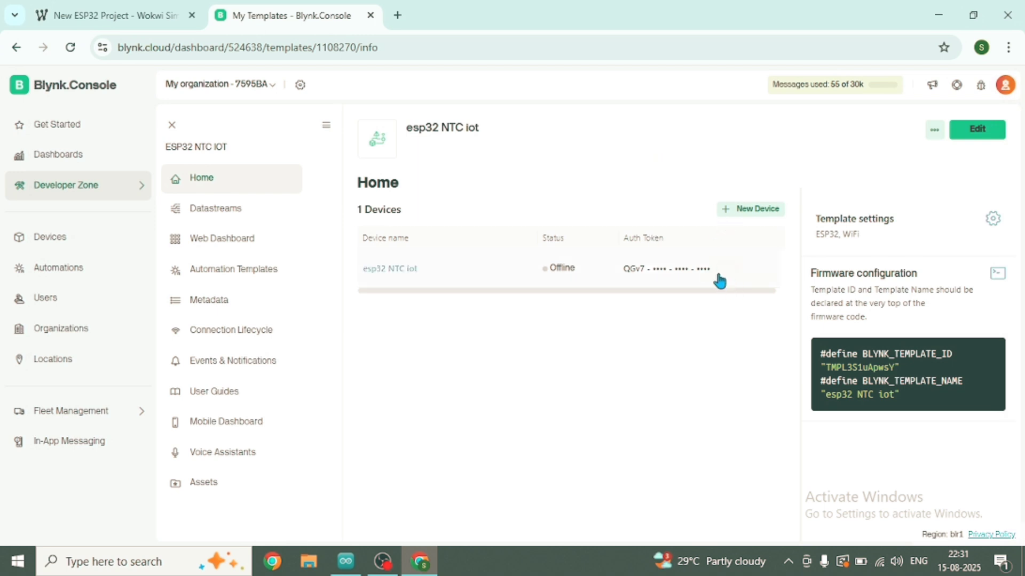
left_click(409, 272)
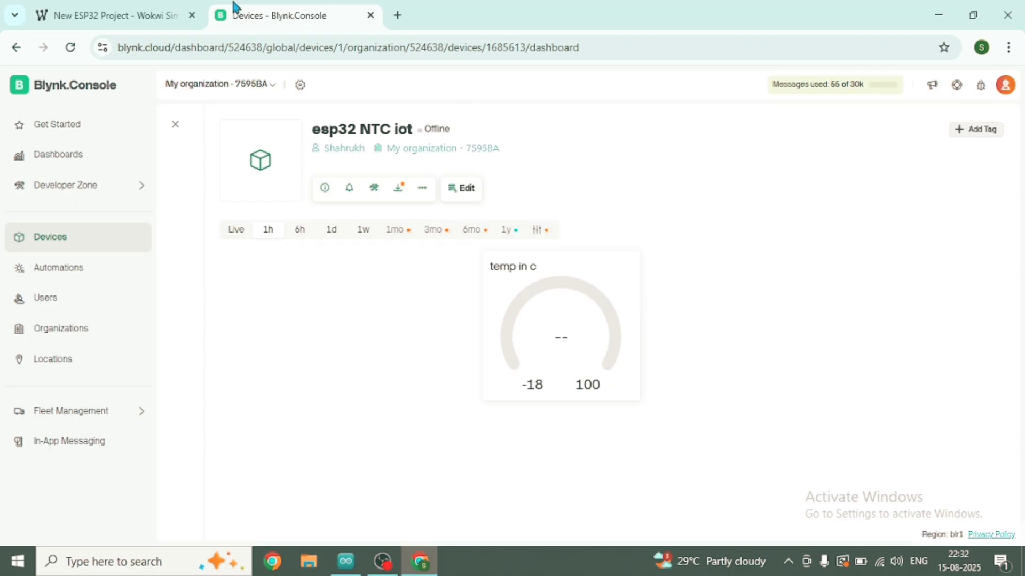
left_click(142, 6)
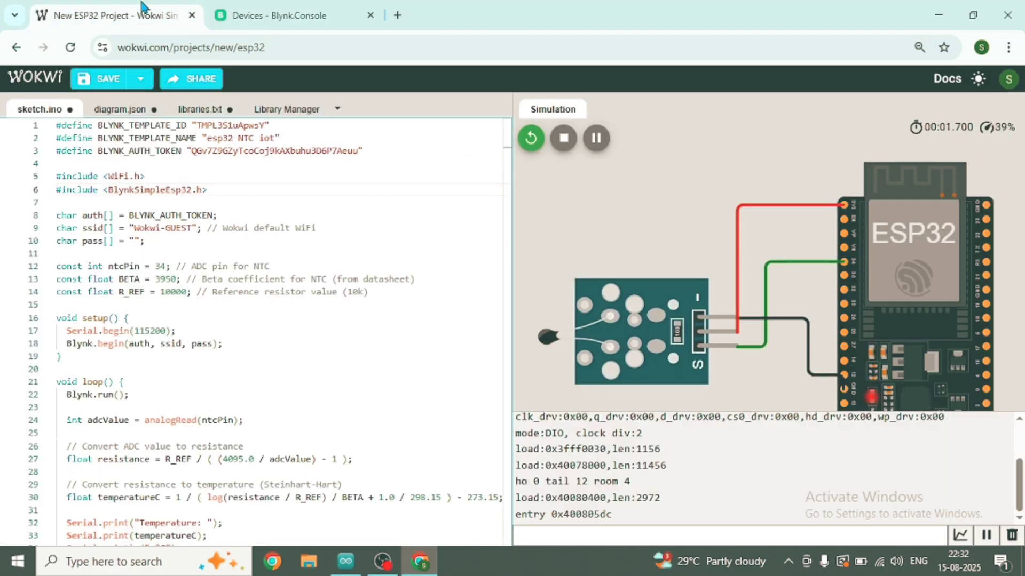